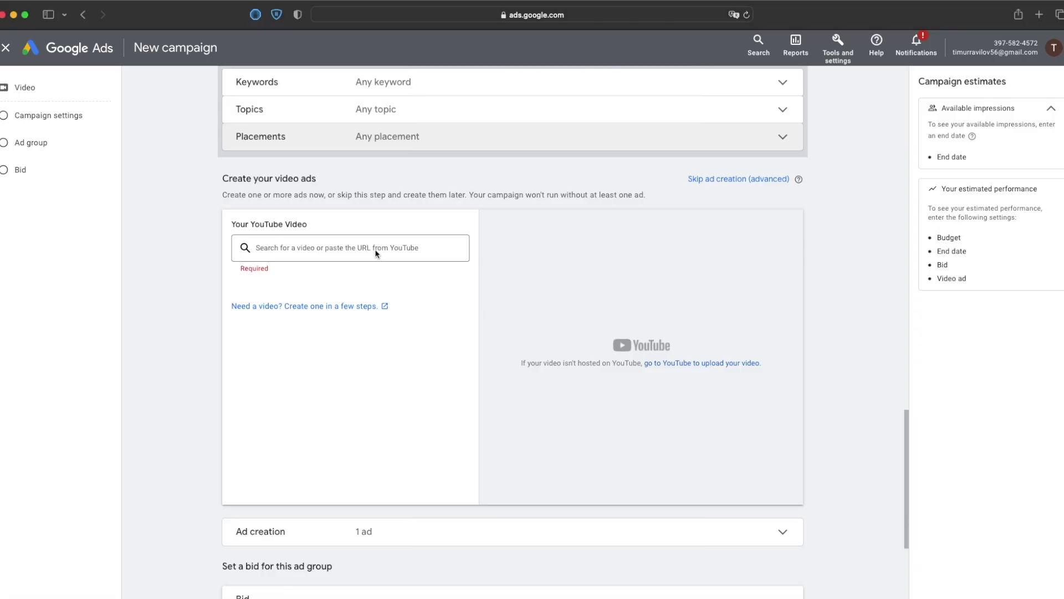
# Step: Search 'google ads', pick the Google Ads Tutorial 2022 video and make it an in-feed video ad
pyautogui.click(371, 249)
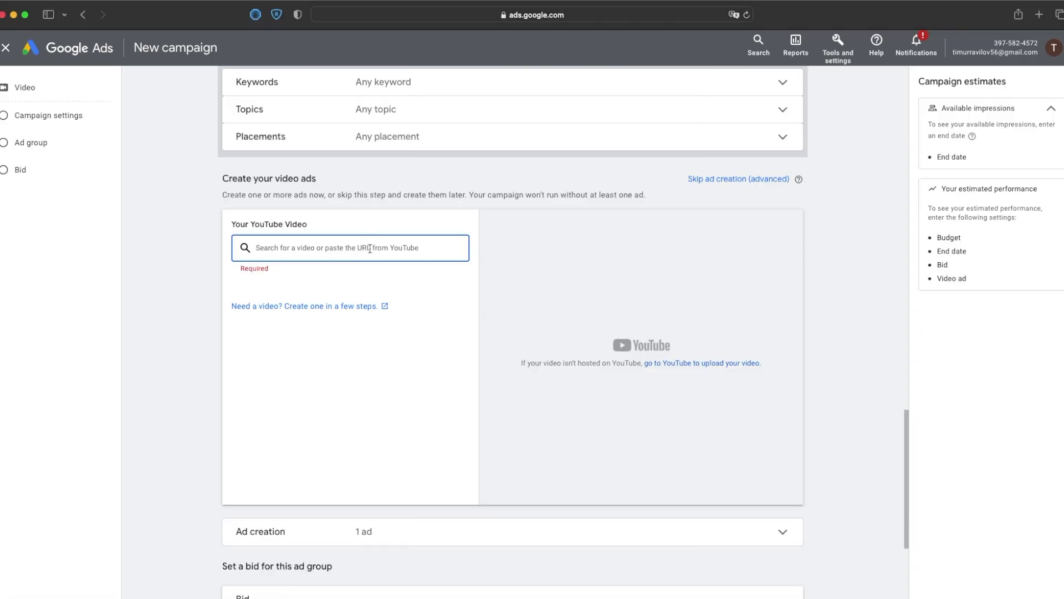
pyautogui.write('google')
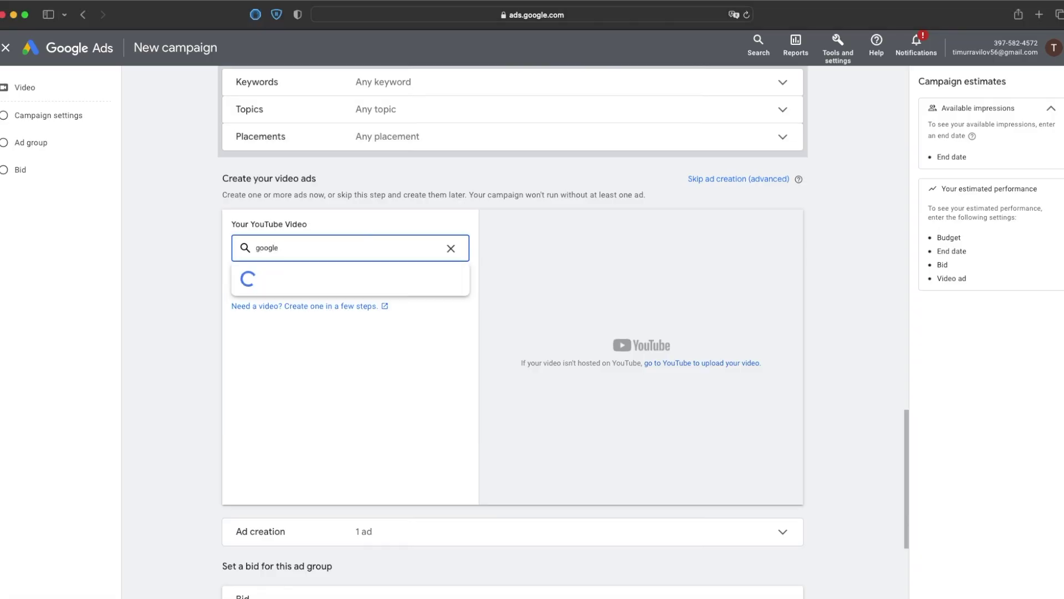
pyautogui.write(' ads')
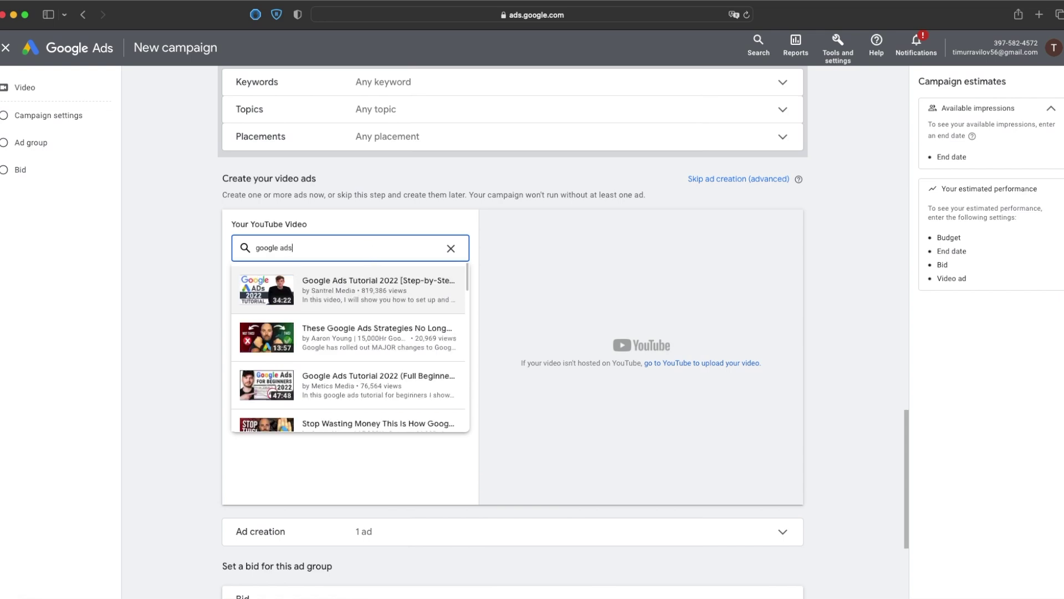
pyautogui.click(359, 282)
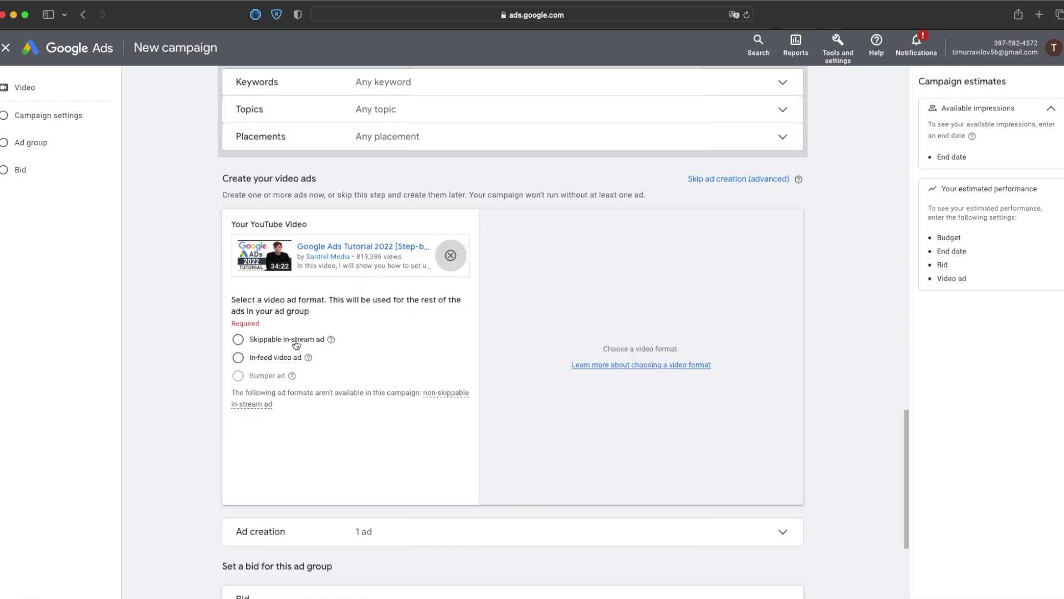
pyautogui.click(239, 358)
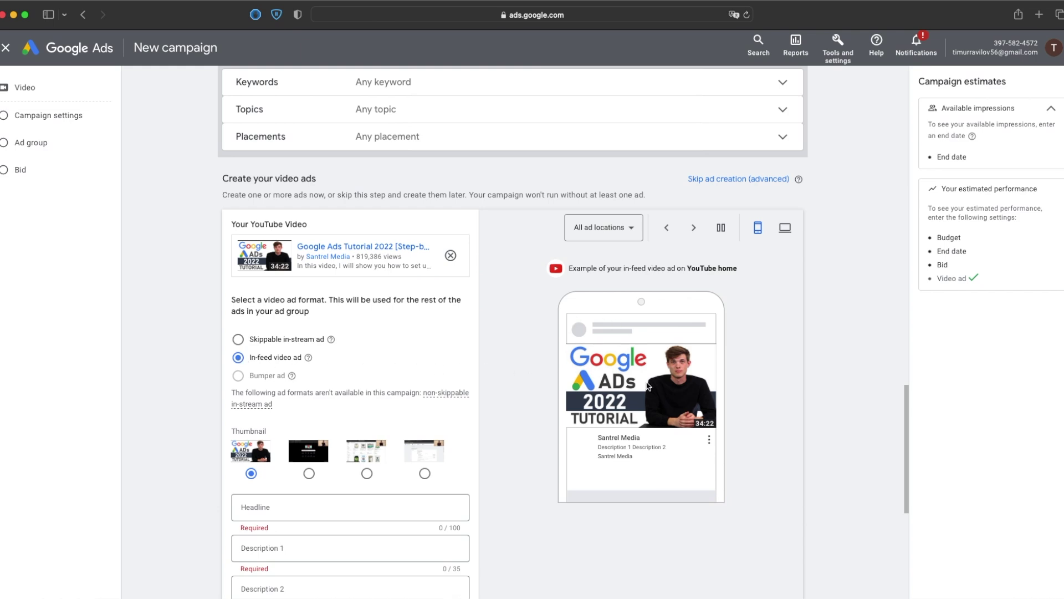
pyautogui.scroll(-3, 743, 361)
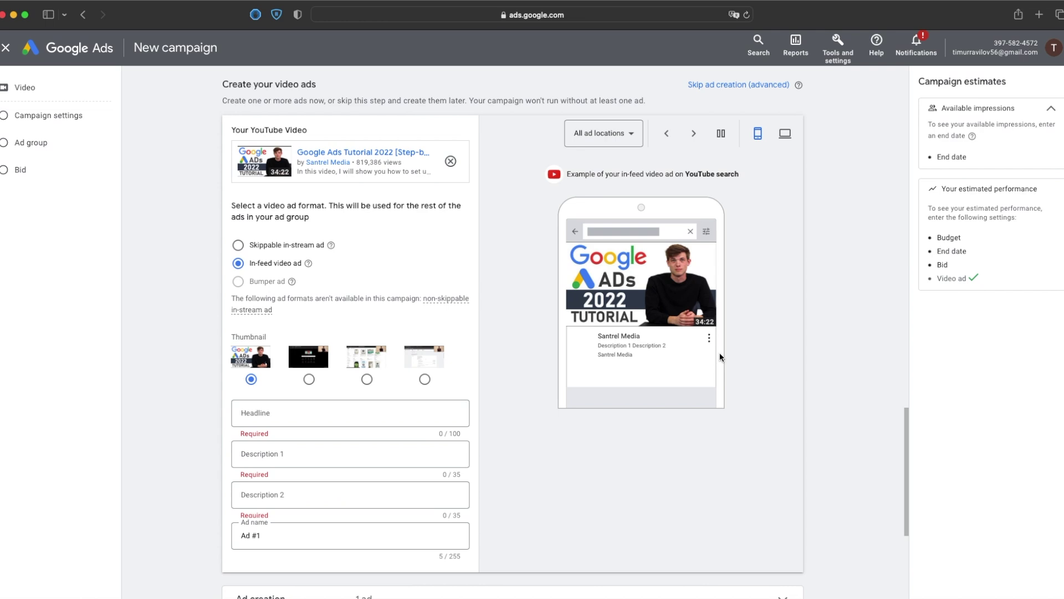
# Step: Preview the other thumbnails, then keep the first thumbnail for the ad
pyautogui.scroll(-1, 687, 352)
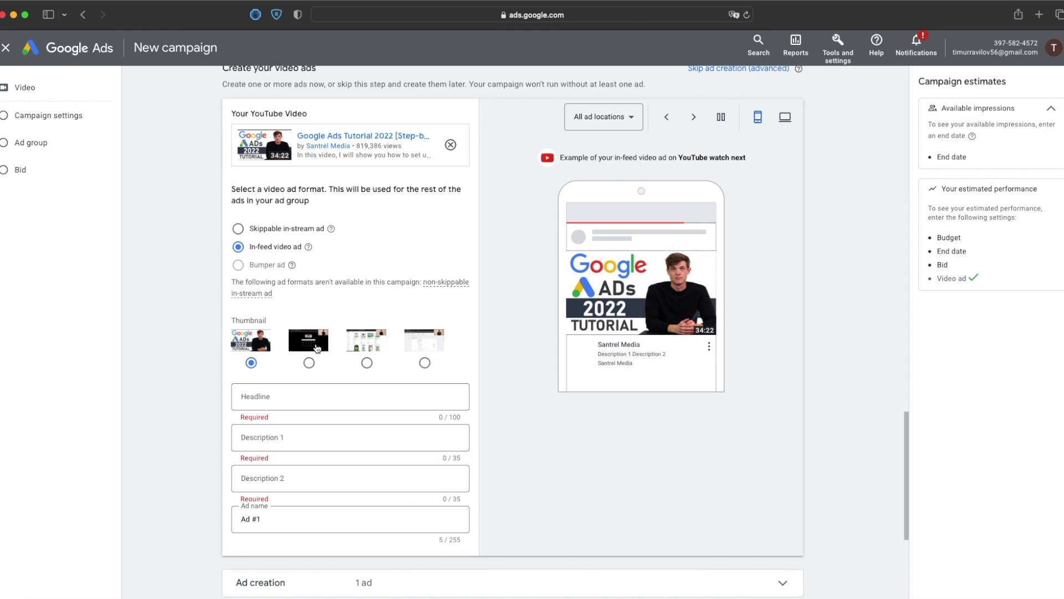
pyautogui.click(368, 348)
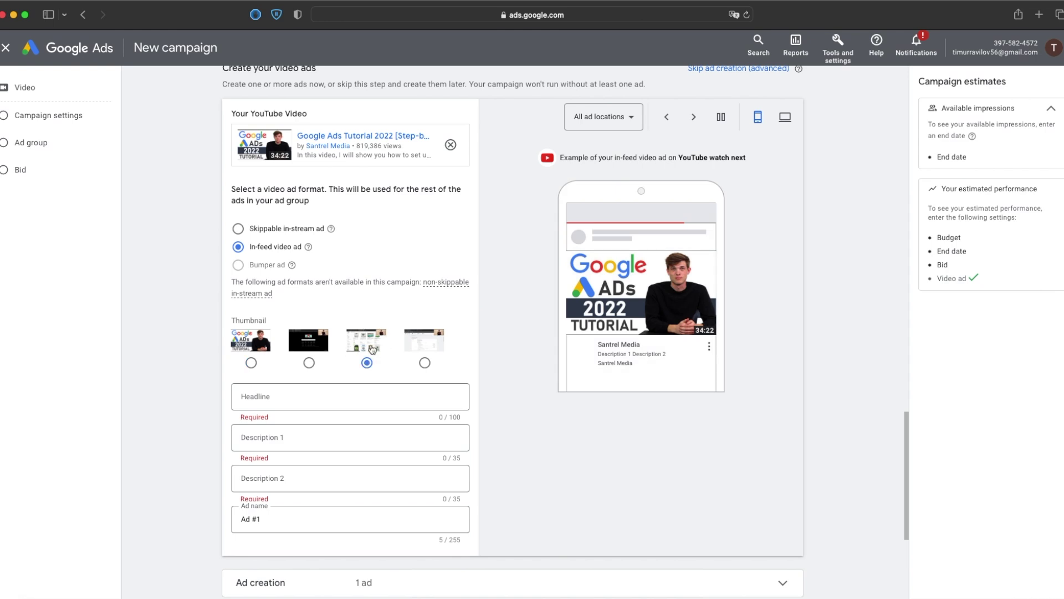
pyautogui.click(310, 348)
pyautogui.click(438, 352)
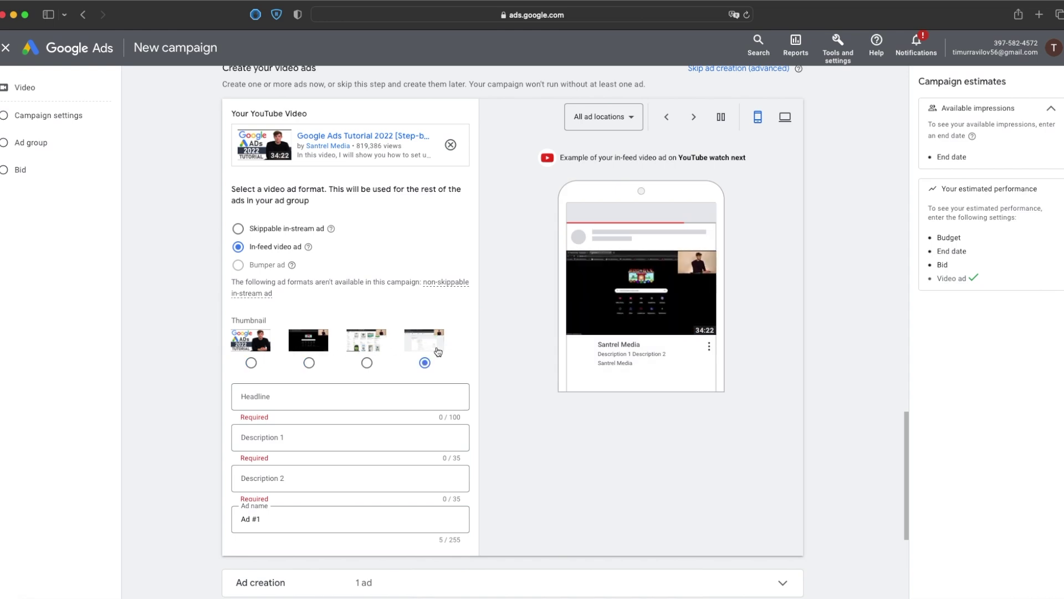
pyautogui.click(253, 344)
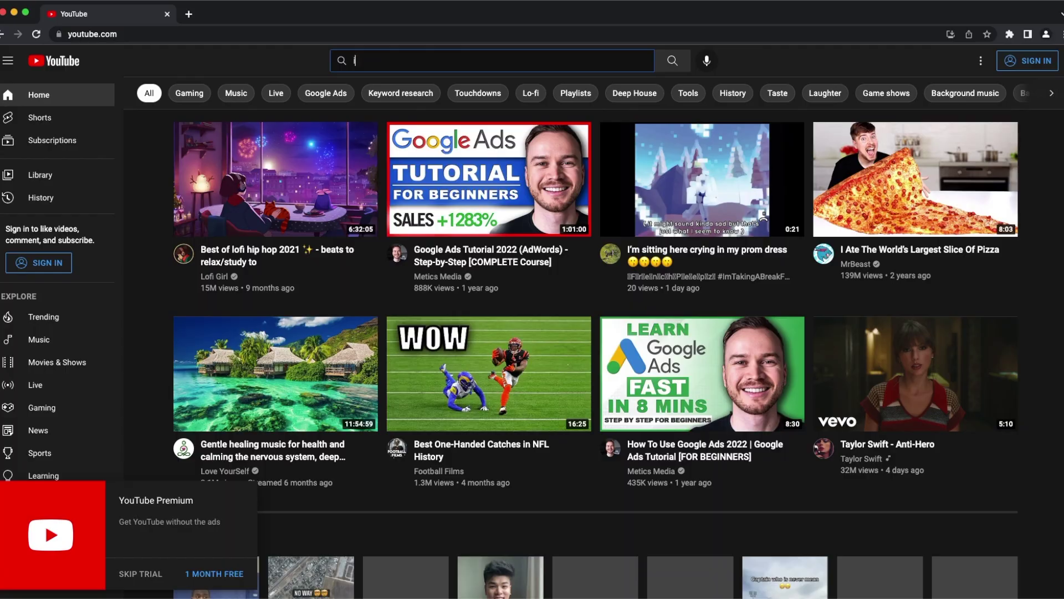
# Step: Search YouTube for 'in feed video ads' using the suggestion
pyautogui.write('in feed')
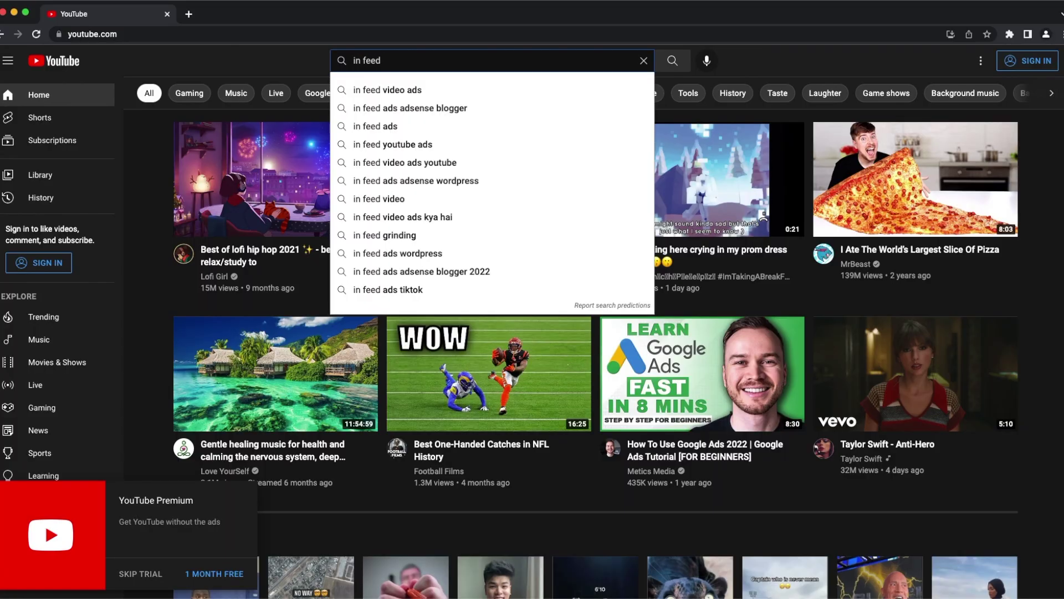
pyautogui.press('Down')
pyautogui.press('Return')
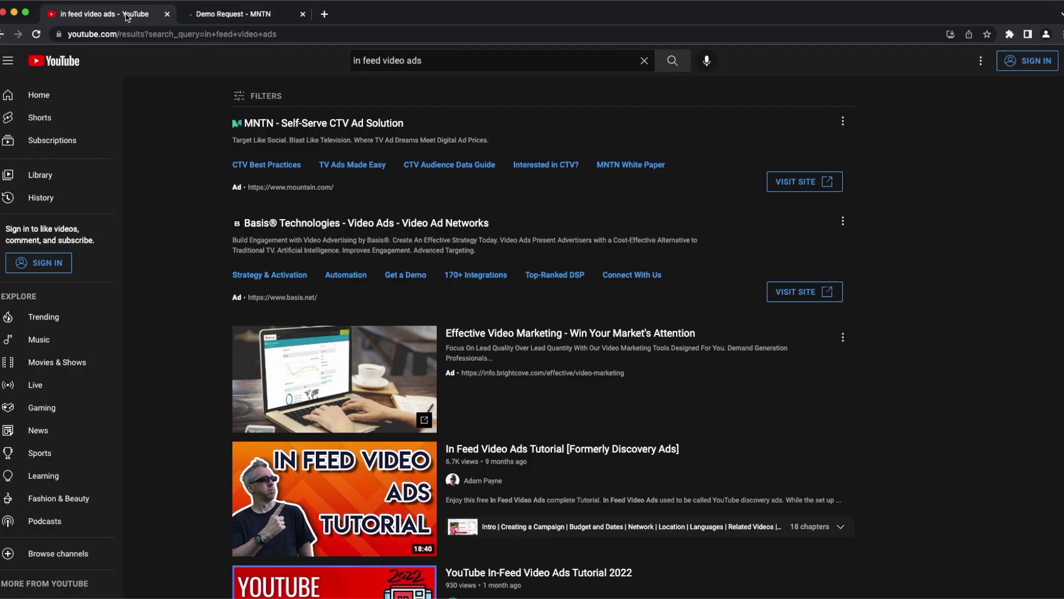
# Step: Close the demo request tab, scroll the sponsored in-feed results, and return to YouTube Home
pyautogui.click(302, 14)
pyautogui.scroll(-3, 401, 276)
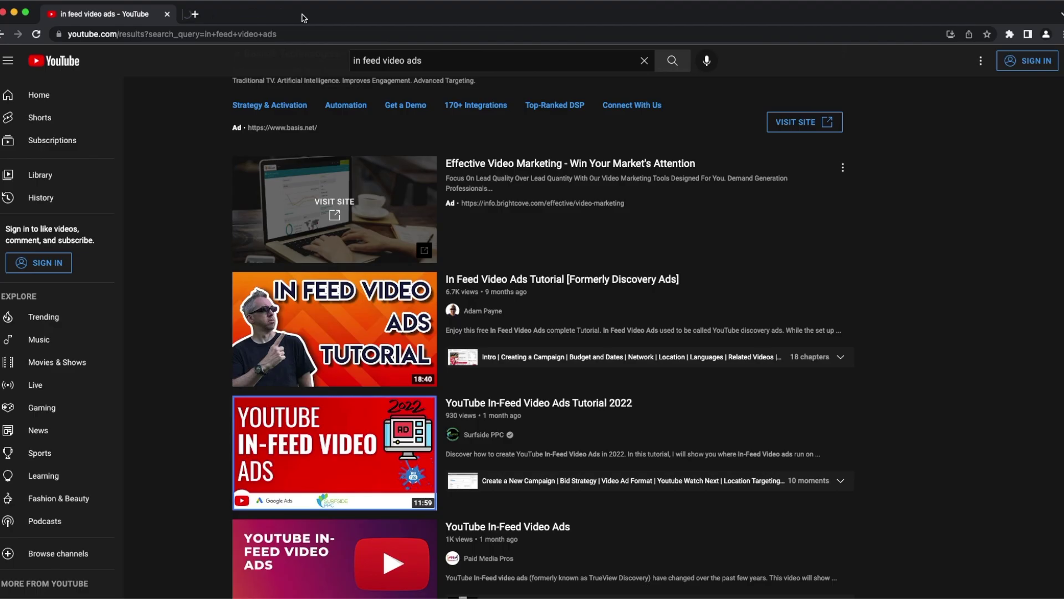
pyautogui.scroll(-3, 684, 319)
pyautogui.scroll(-4, 684, 319)
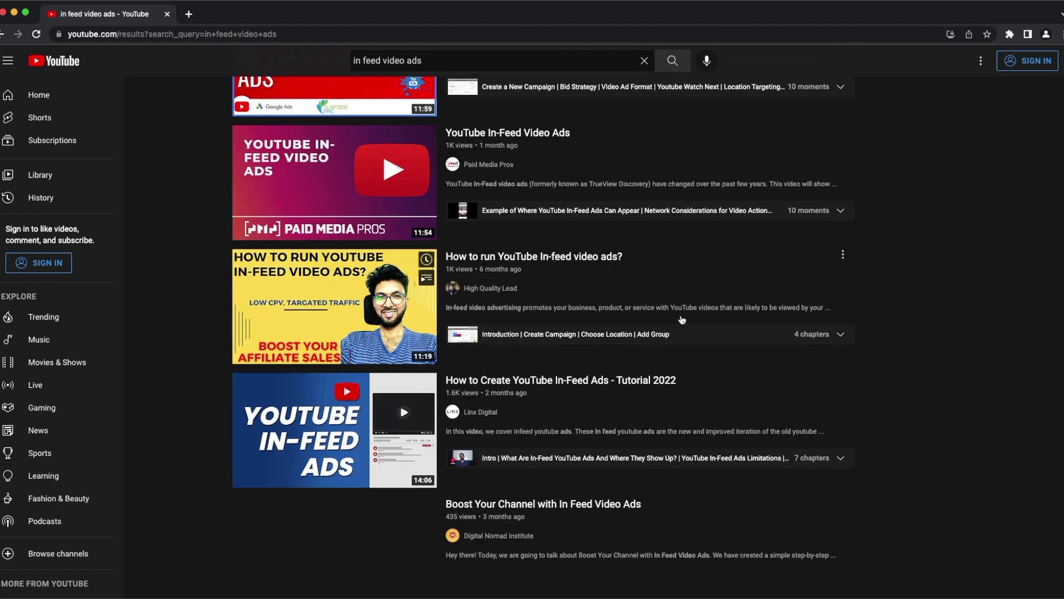
pyautogui.scroll(8, 682, 320)
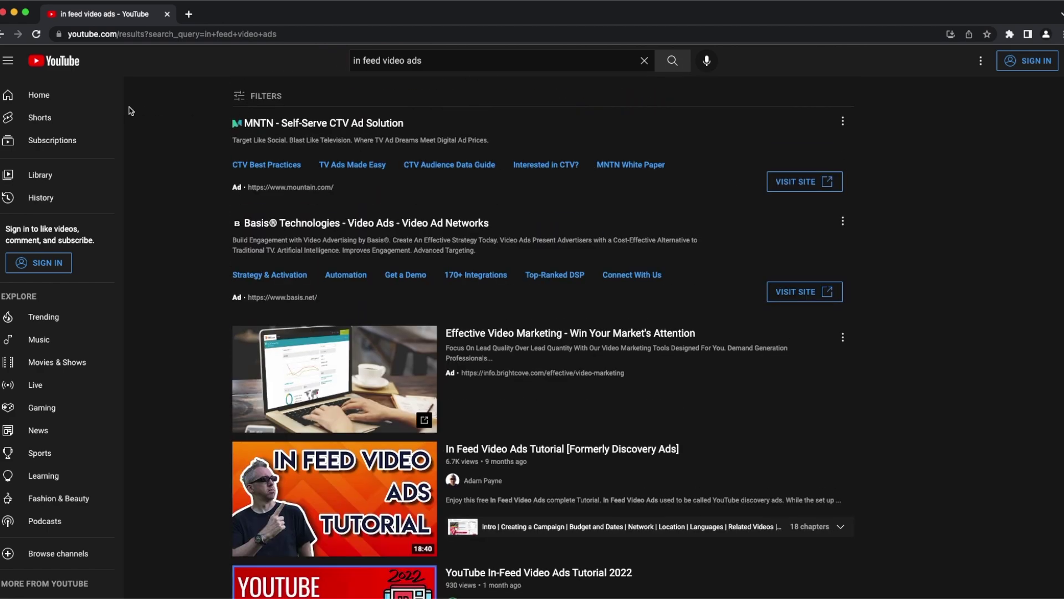
pyautogui.click(53, 97)
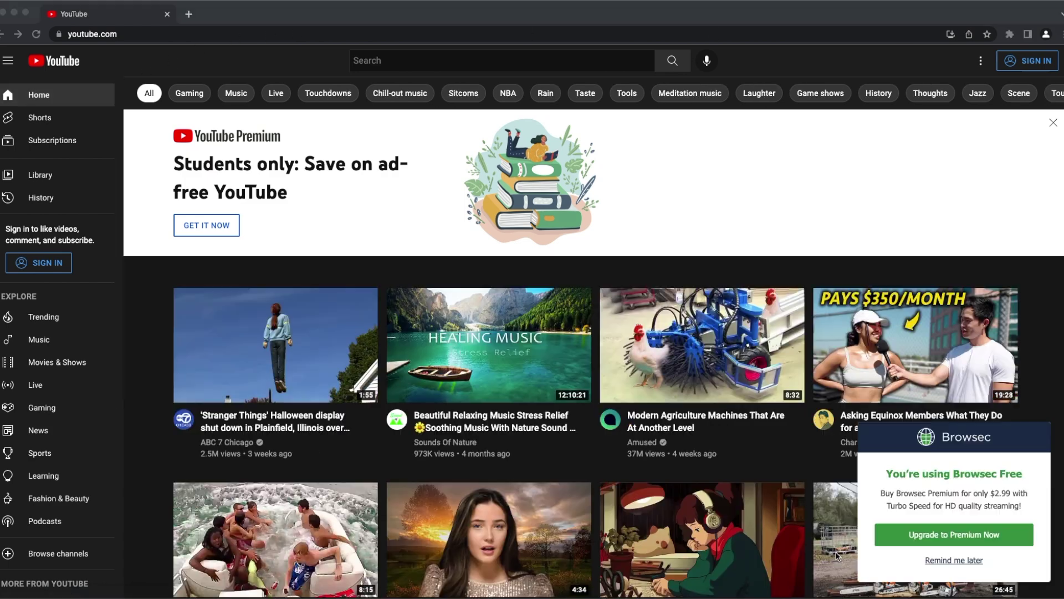
# Step: Dismiss the popup and search YouTube for 'google ads tutorial', scrolling through the results
pyautogui.click(961, 560)
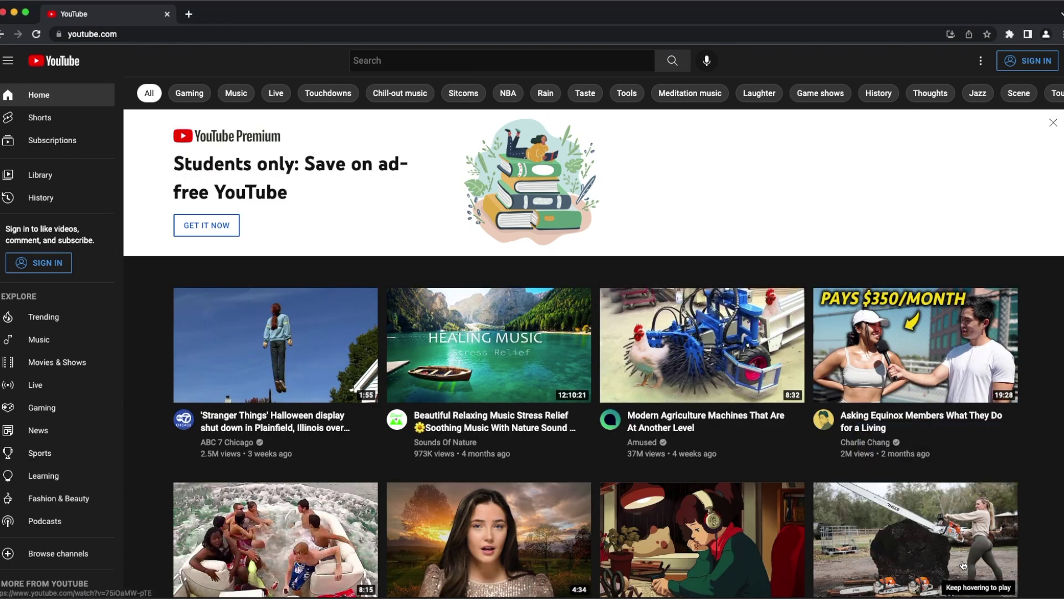
pyautogui.click(423, 60)
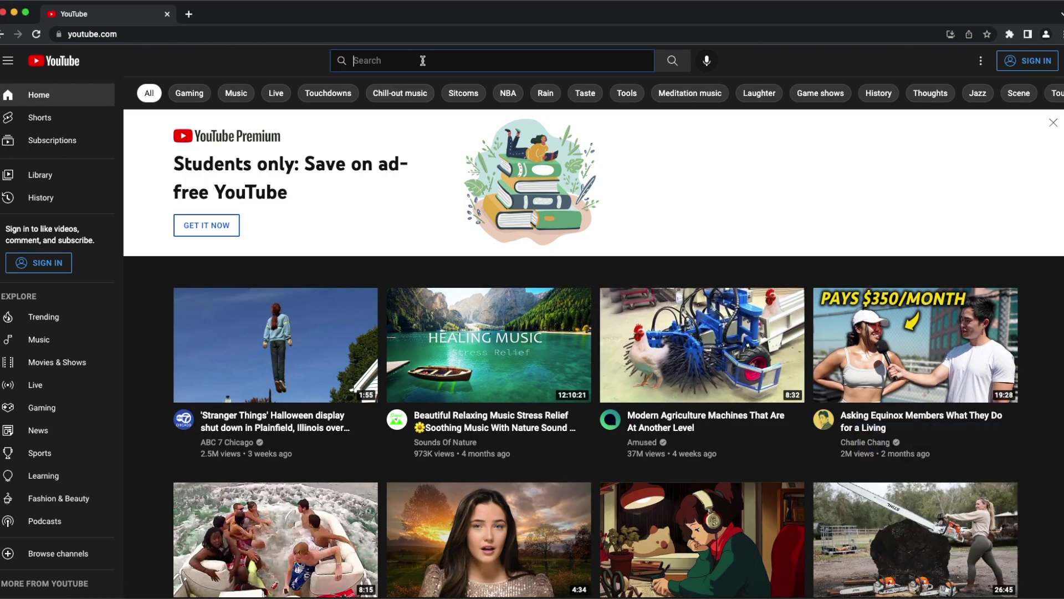
pyautogui.write('google ads')
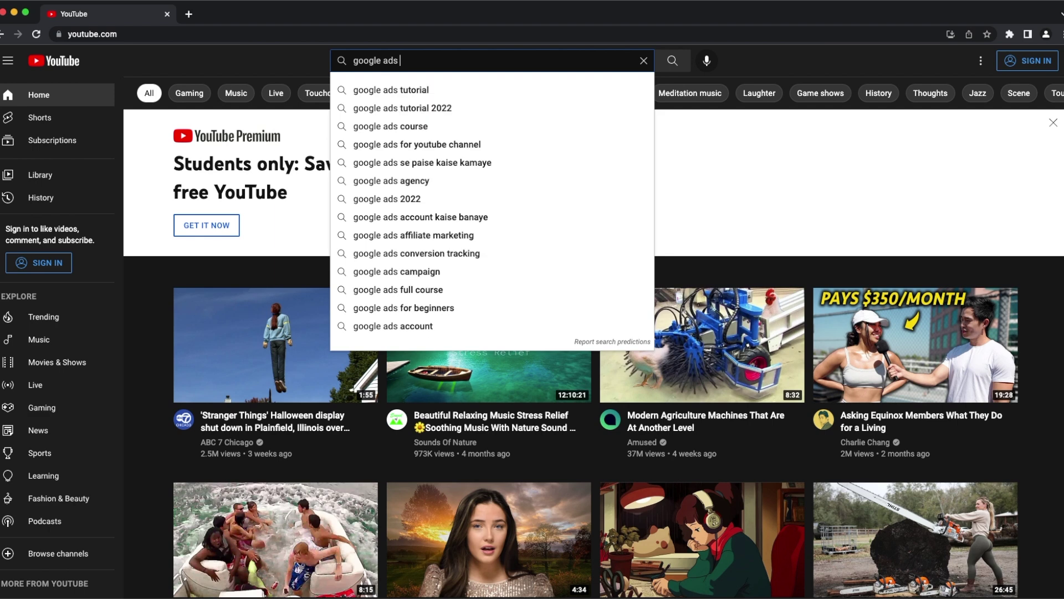
pyautogui.write(' tutorial')
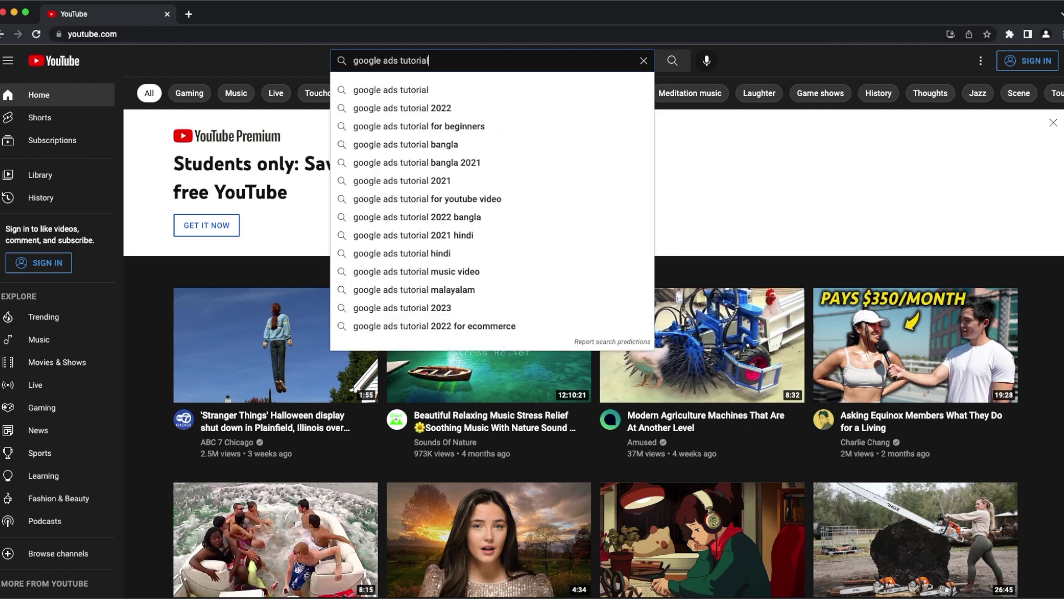
pyautogui.press('Return')
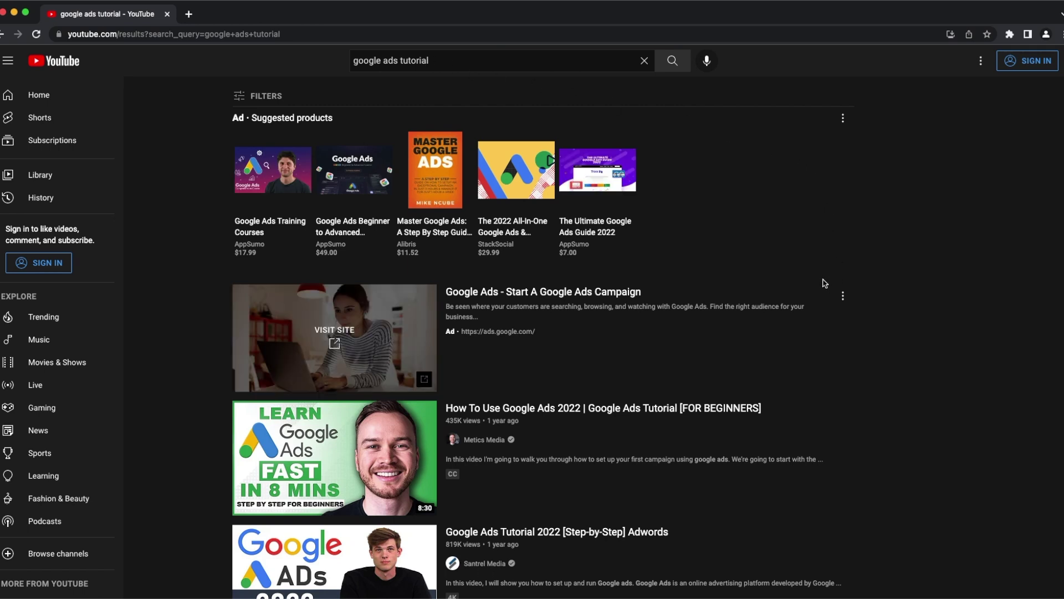
pyautogui.scroll(-3, 771, 299)
pyautogui.scroll(-3, 695, 293)
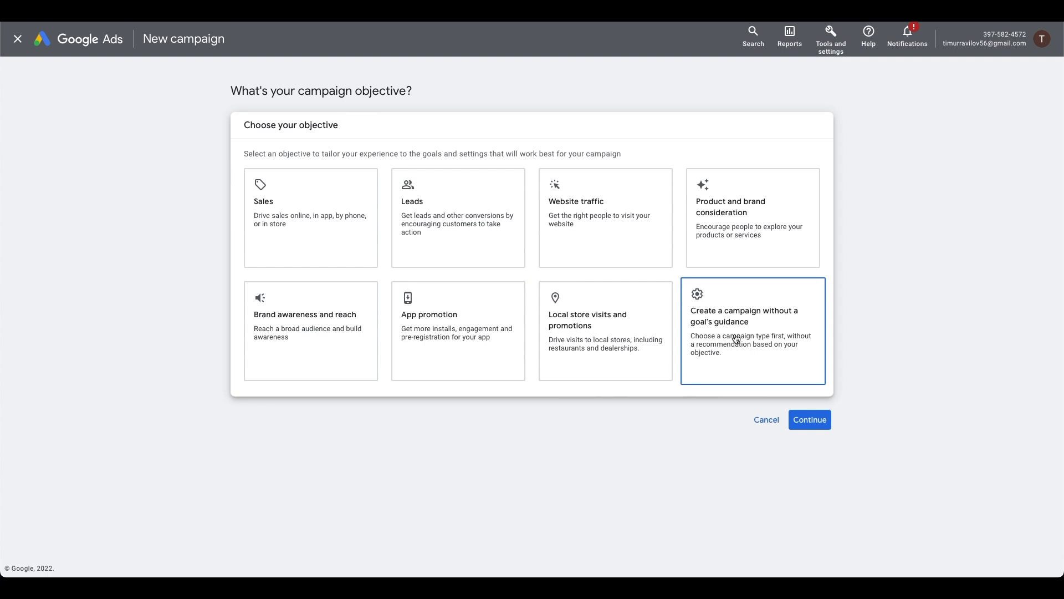
# Step: Create a Video campaign without goal guidance, named 'Video Custom - 2022-10-26'
pyautogui.click(736, 339)
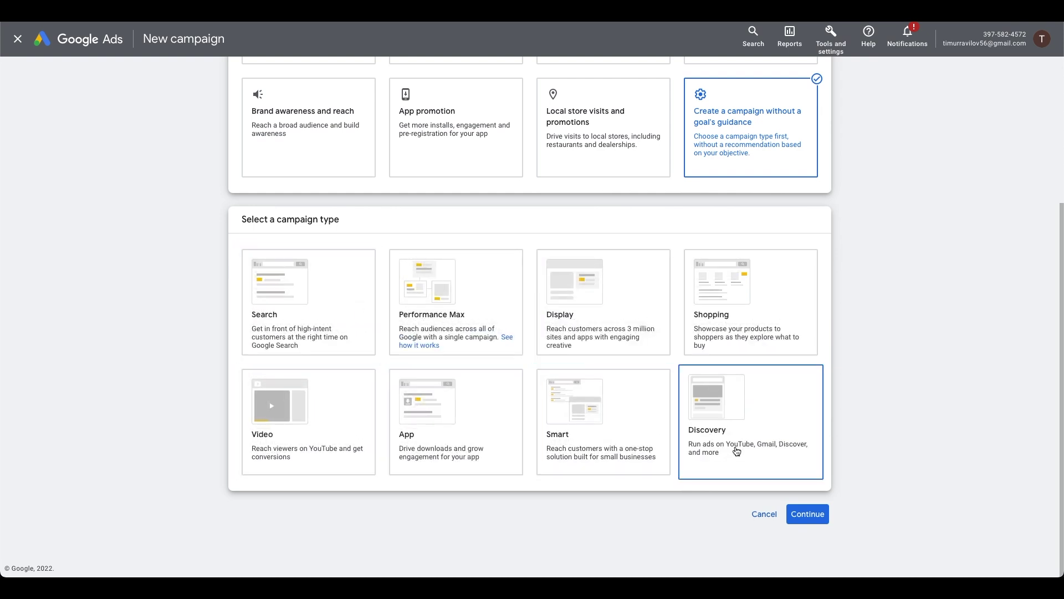
pyautogui.click(303, 428)
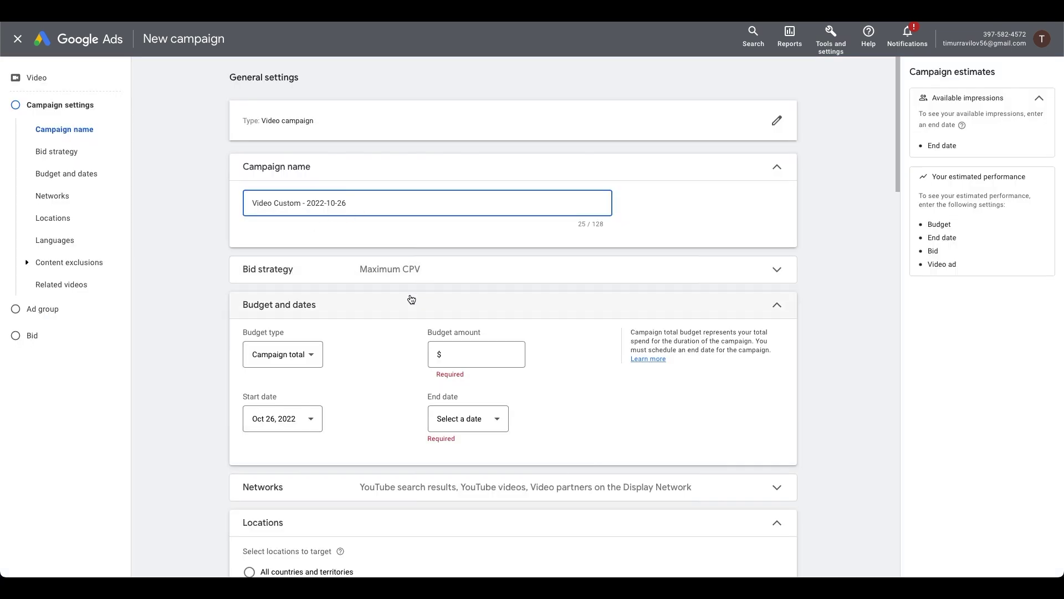
# Step: Choose Maximum CPV as the campaign's bid strategy
pyautogui.click(444, 274)
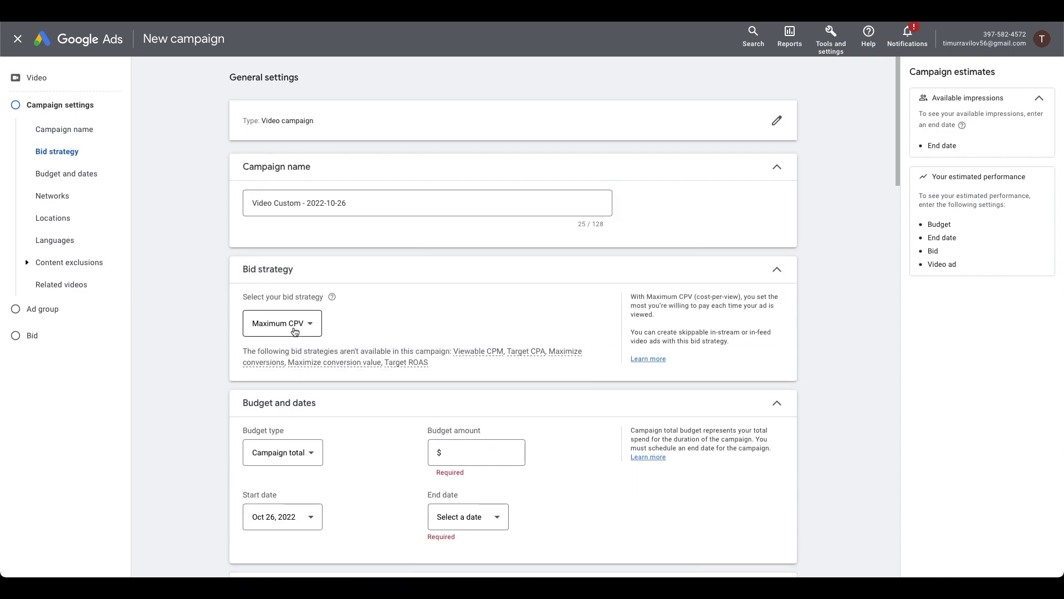
pyautogui.click(302, 327)
pyautogui.click(302, 331)
pyautogui.scroll(-2, 391, 404)
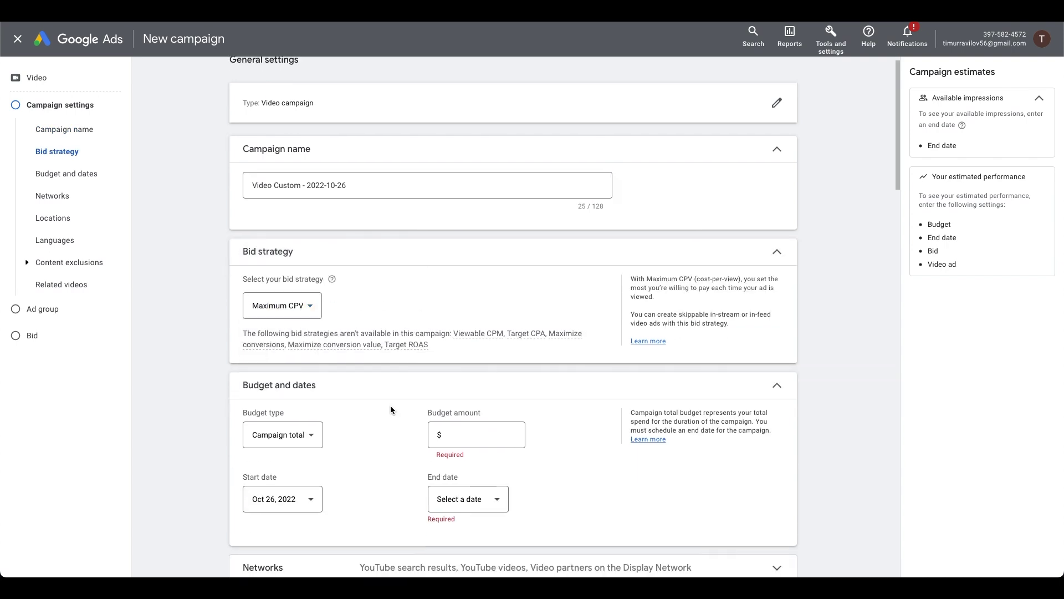
# Step: Set the budget type to Daily with an amount of $5.00
pyautogui.click(308, 347)
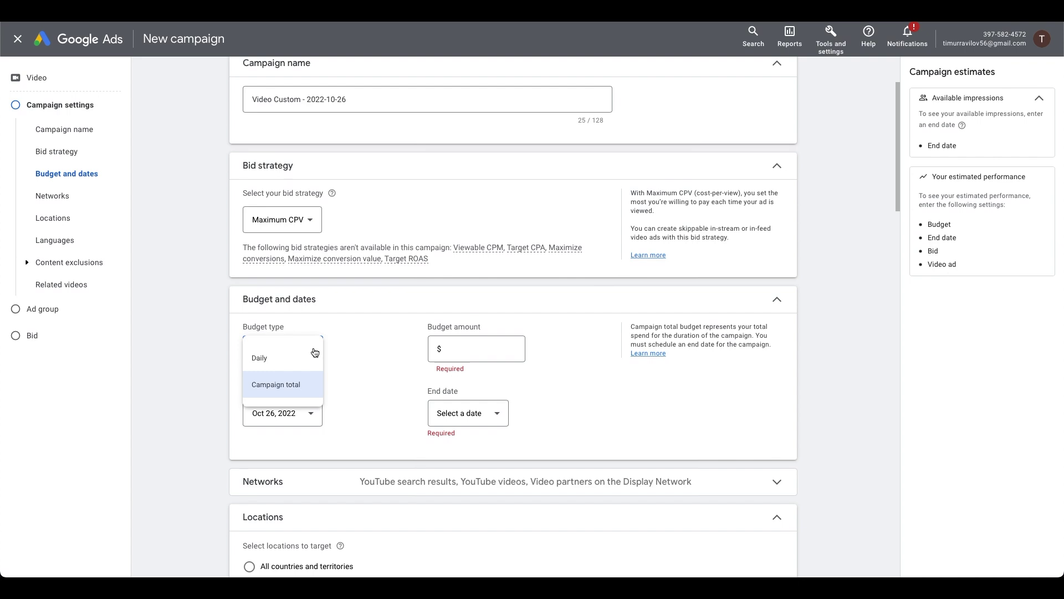
pyautogui.click(300, 359)
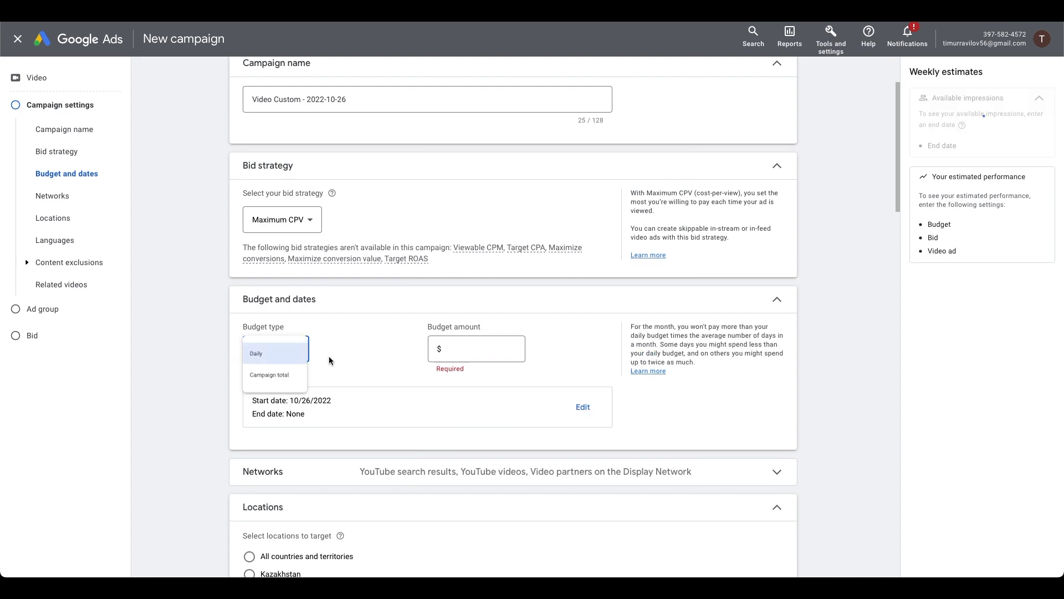
pyautogui.click(488, 351)
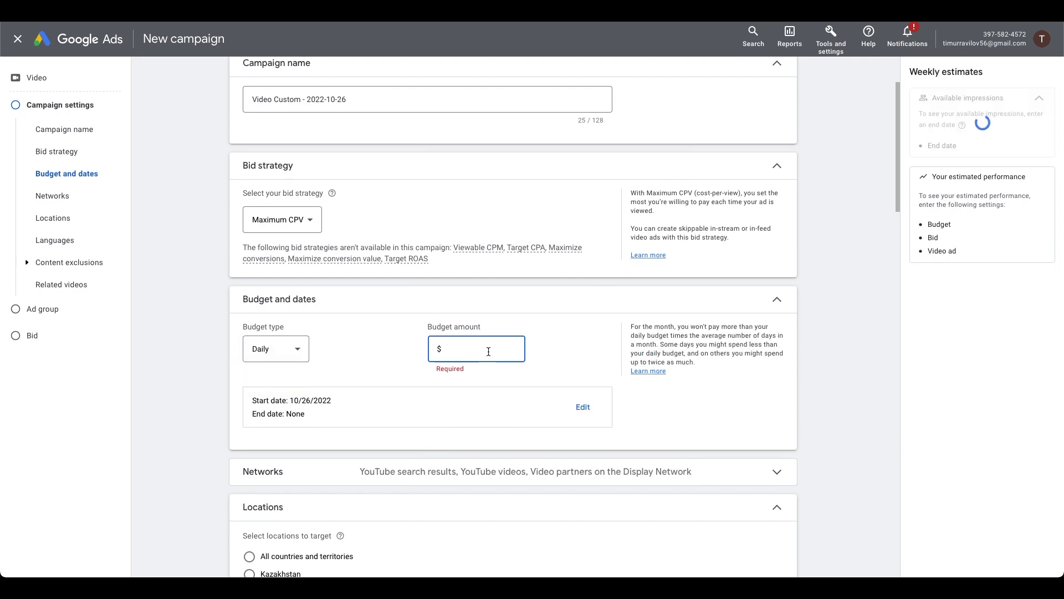
pyautogui.write('5.00')
pyautogui.click(580, 363)
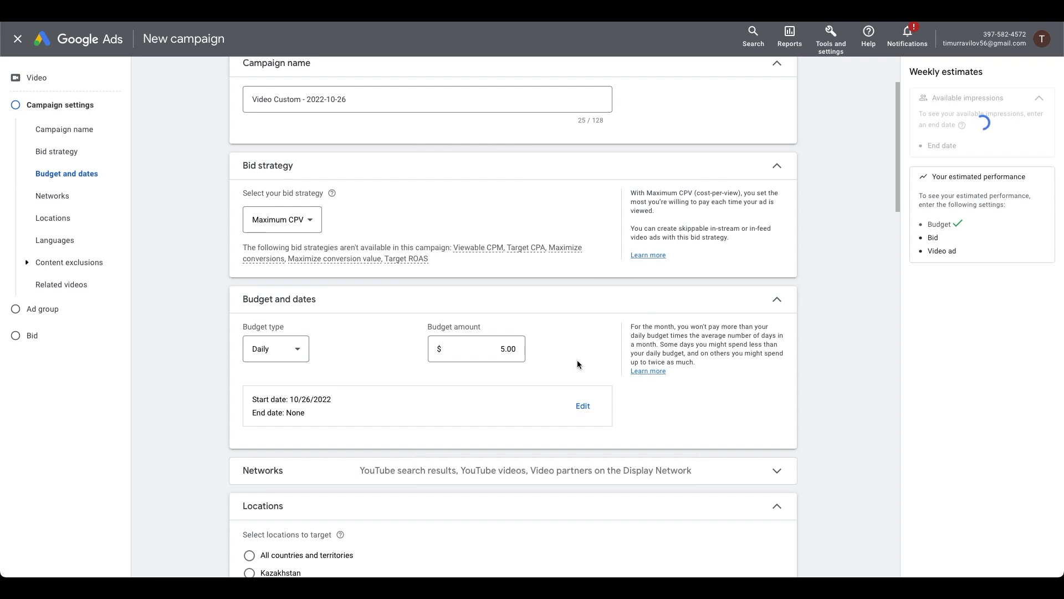
pyautogui.scroll(-3, 571, 361)
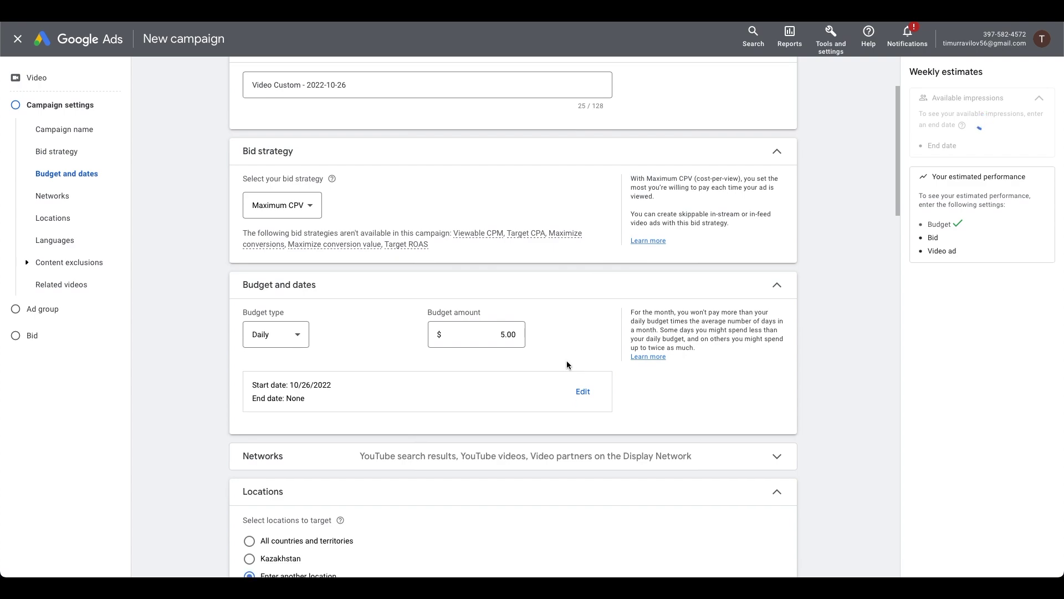
# Step: Uncheck Display Network video partners, leaving YouTube search results and YouTube videos
pyautogui.click(526, 337)
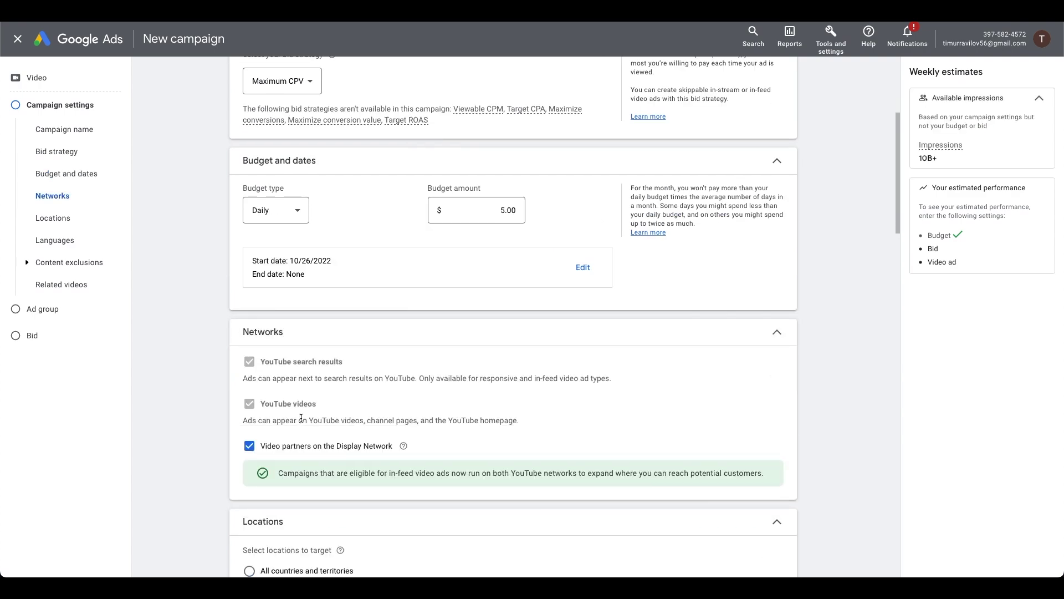
pyautogui.click(249, 447)
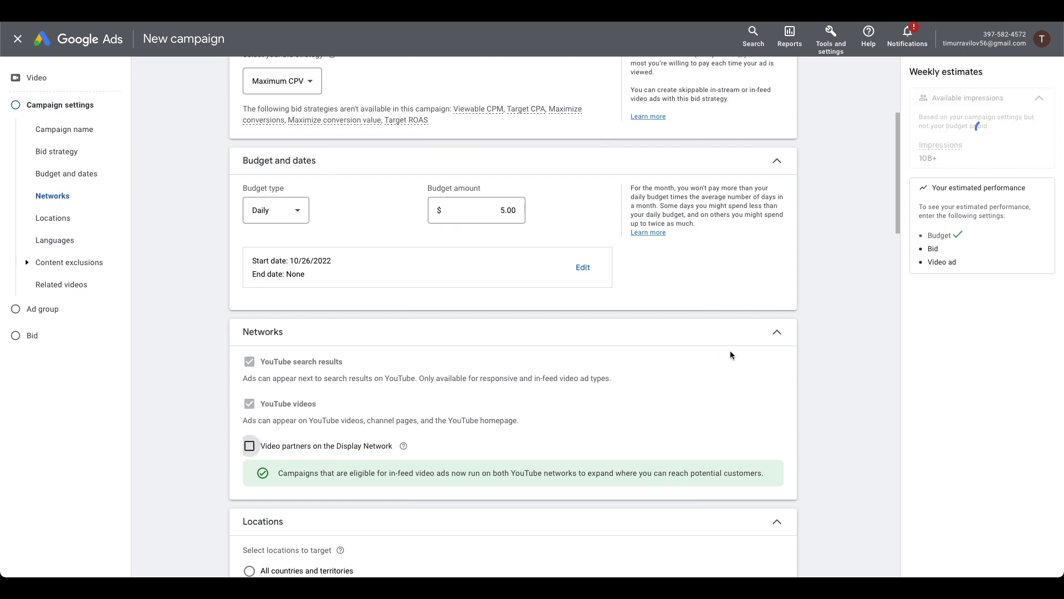
pyautogui.click(776, 336)
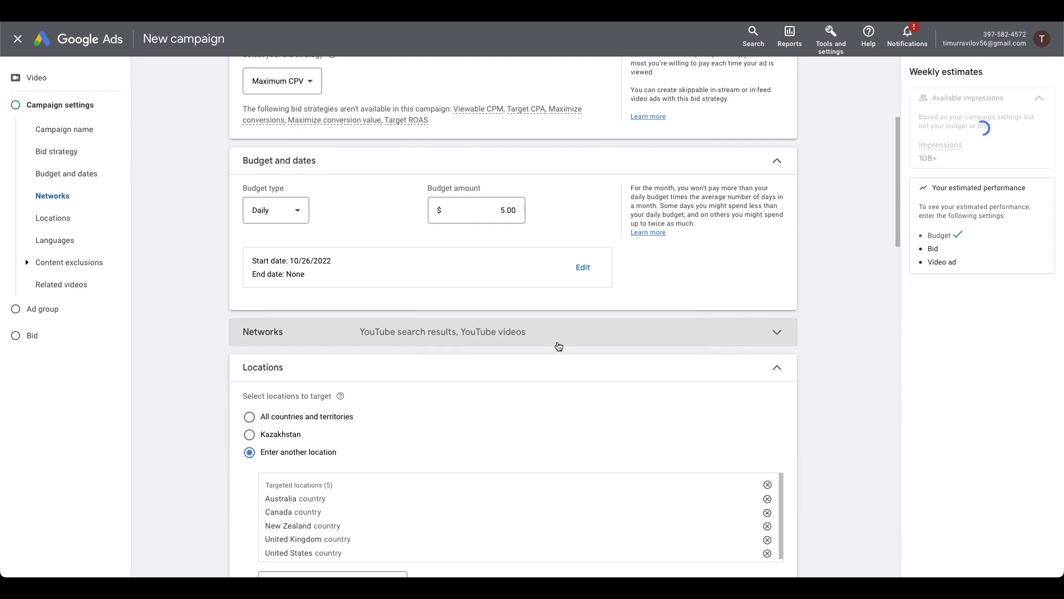
pyautogui.scroll(-2, 556, 311)
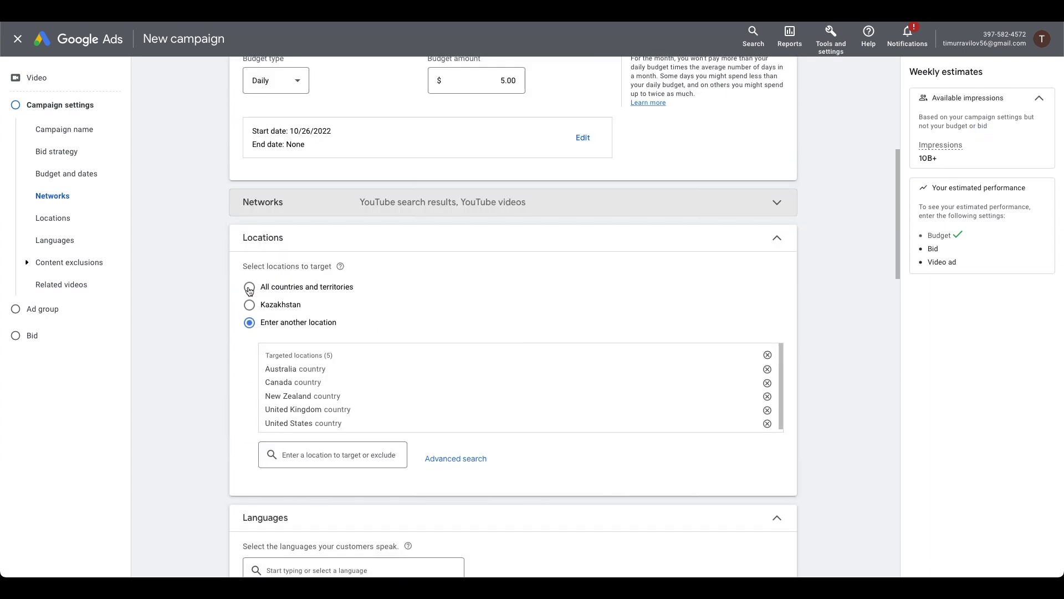
pyautogui.scroll(-4, 497, 327)
# Step: Keep English as the campaign's only target language
pyautogui.click(289, 331)
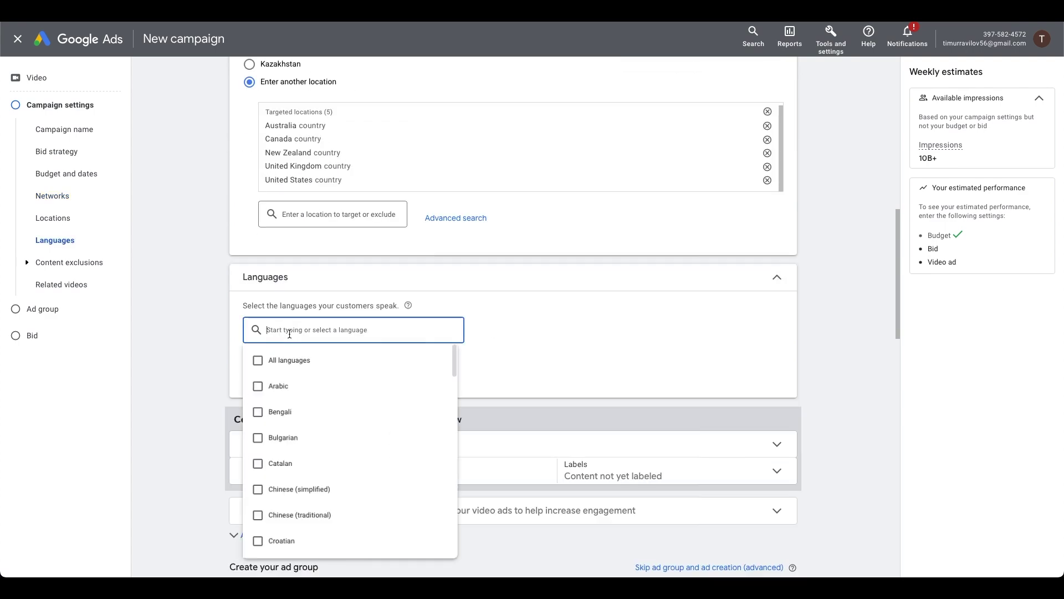
pyautogui.scroll(-3, 318, 374)
pyautogui.scroll(3, 256, 361)
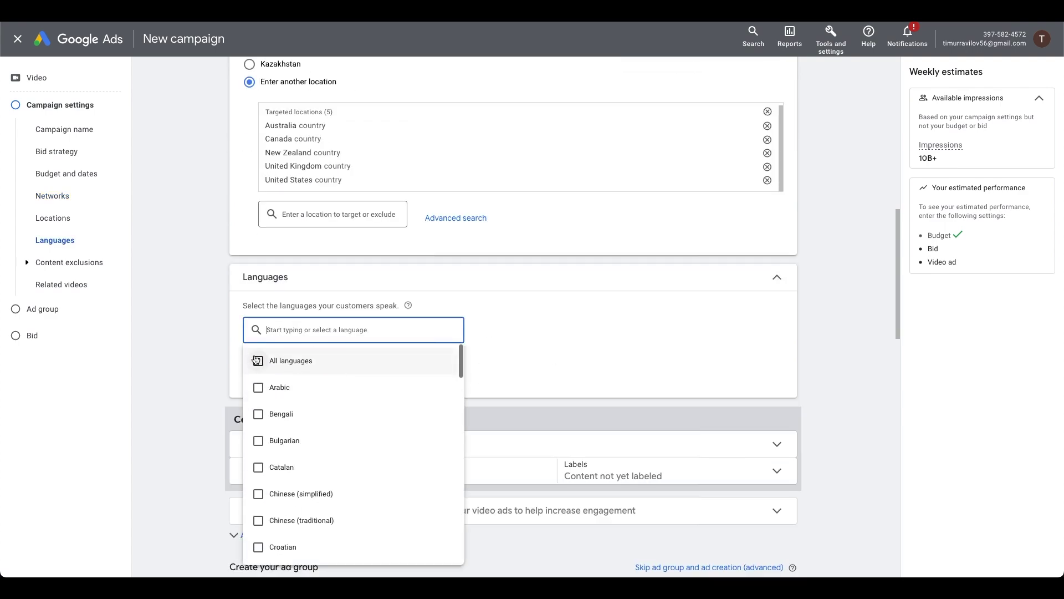
pyautogui.click(566, 344)
pyautogui.scroll(-3, 521, 339)
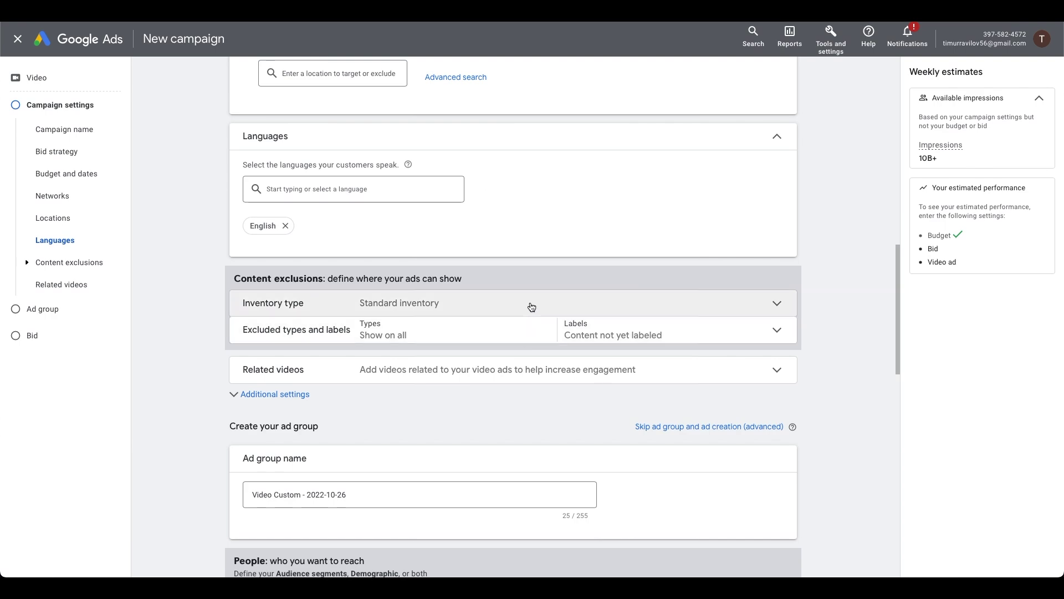
# Step: Review inventory type and excluded types and labels, keeping Standard inventory and defaults
pyautogui.click(531, 307)
pyautogui.scroll(-1, 527, 304)
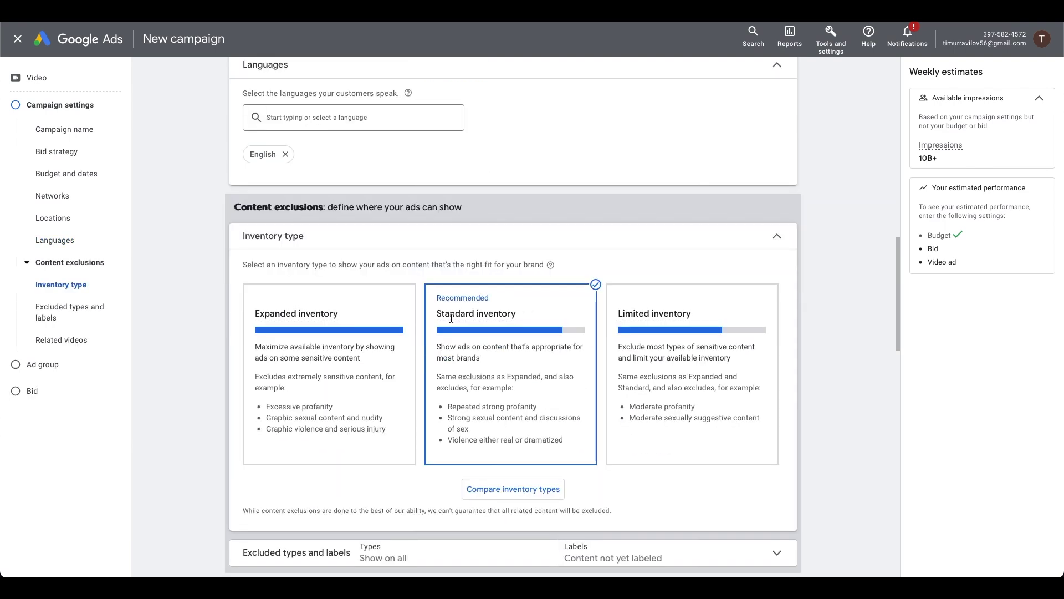
pyautogui.moveTo(481, 315)
pyautogui.moveTo(276, 319)
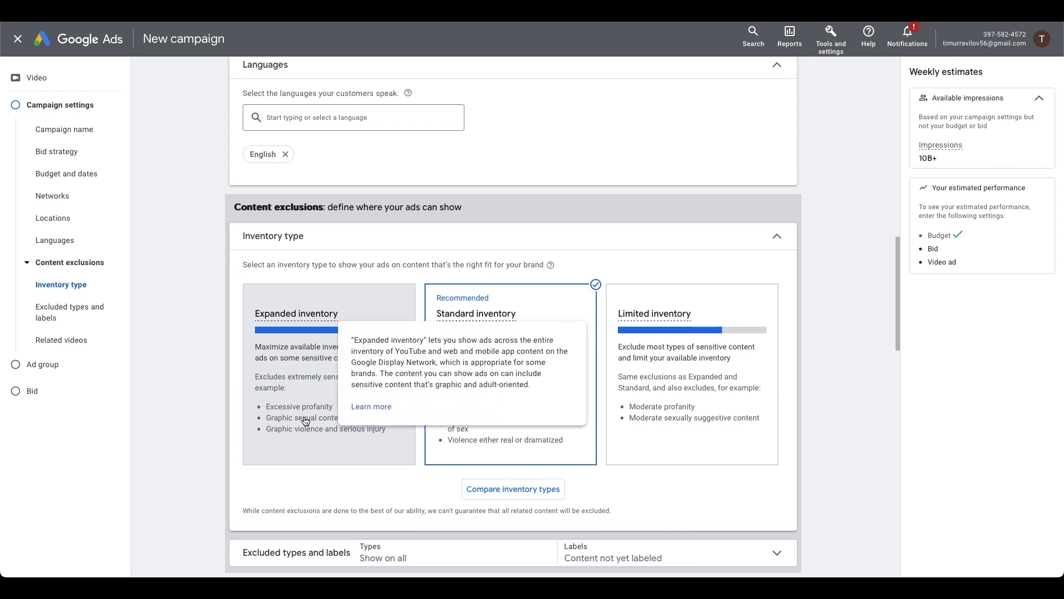
pyautogui.scroll(-1, 607, 450)
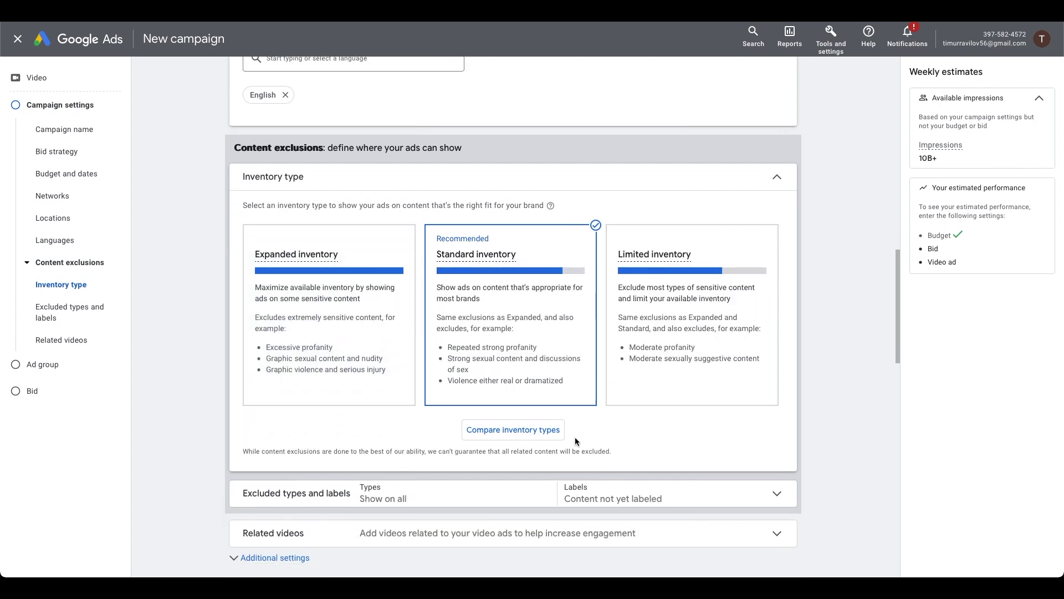
pyautogui.scroll(-1, 574, 437)
pyautogui.click(654, 449)
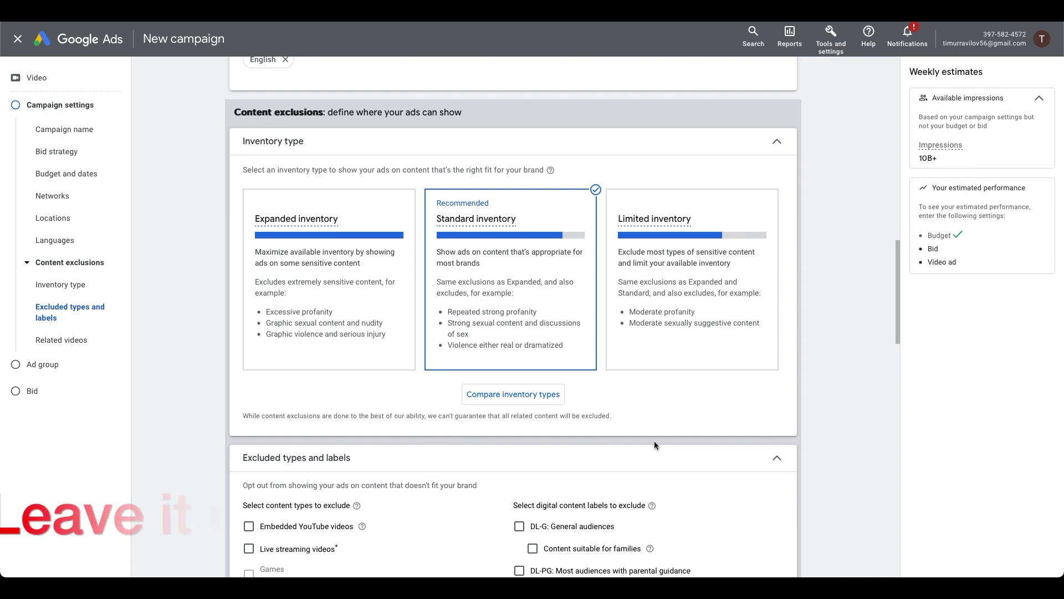
pyautogui.scroll(-5, 659, 439)
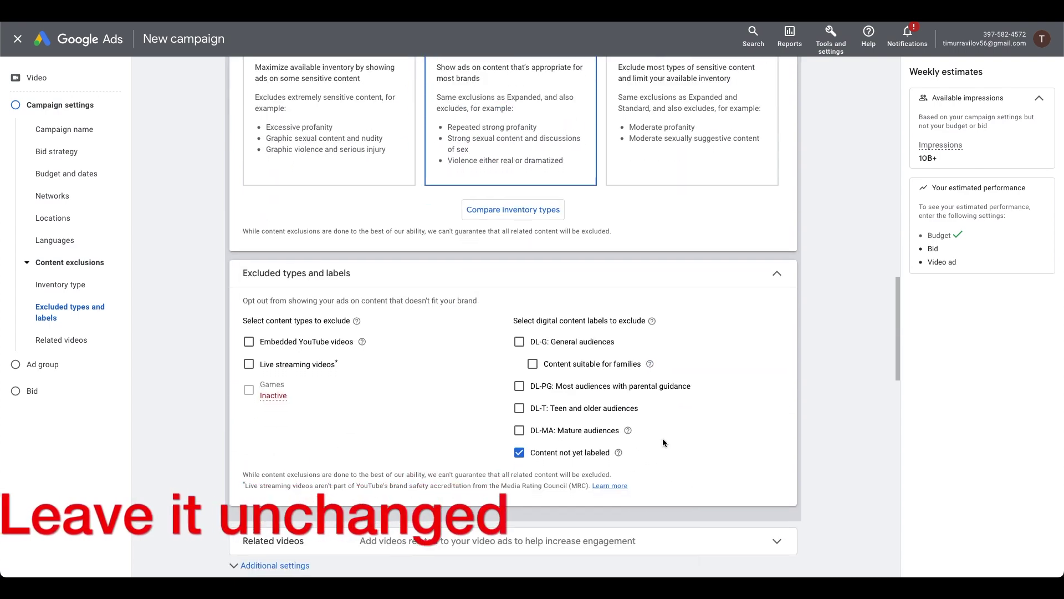
pyautogui.scroll(-1, 663, 440)
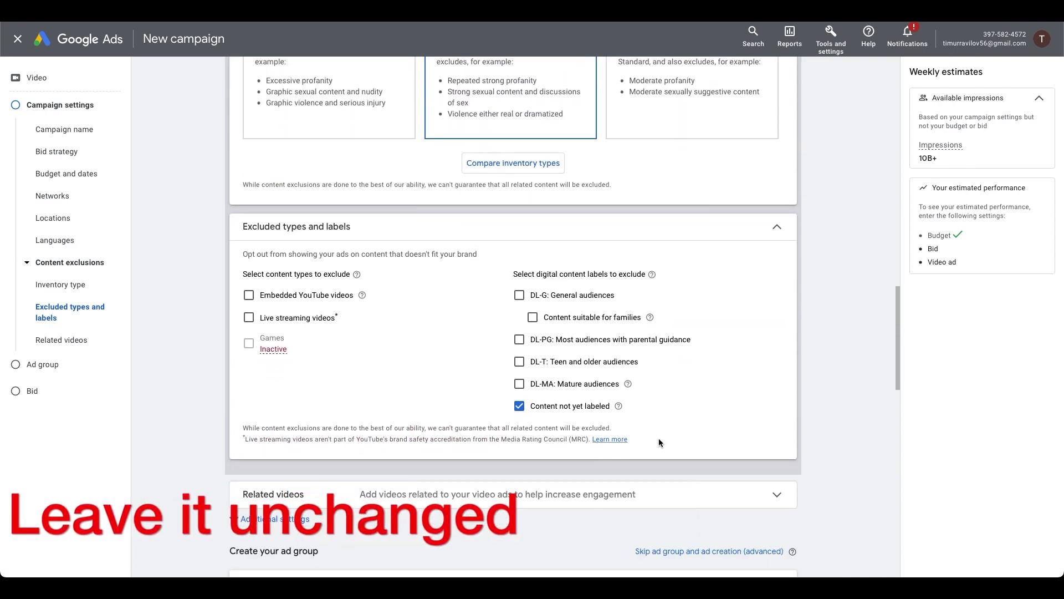
pyautogui.scroll(-2, 658, 442)
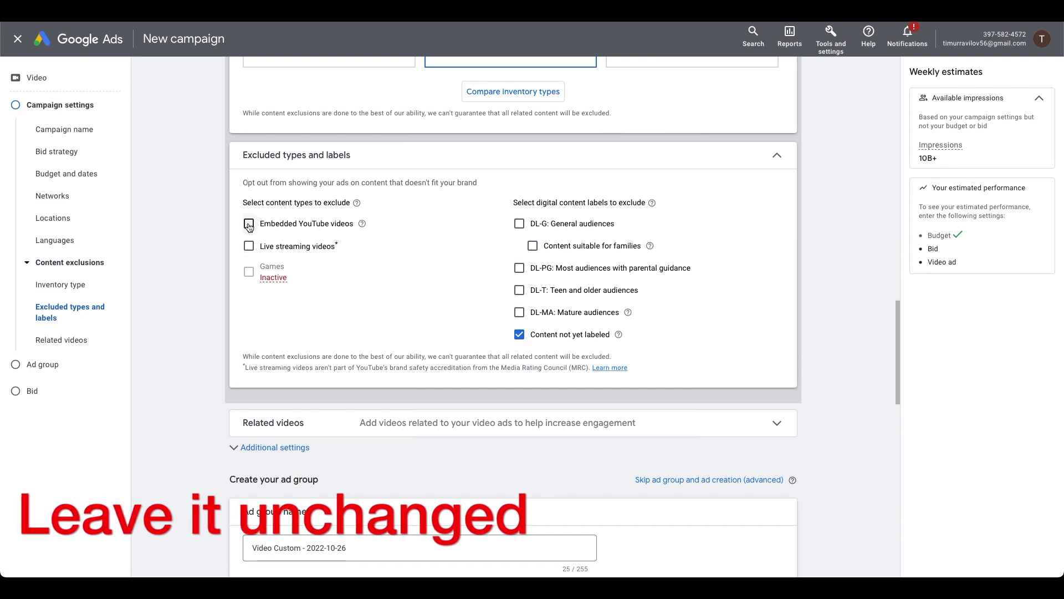
pyautogui.scroll(-1, 478, 417)
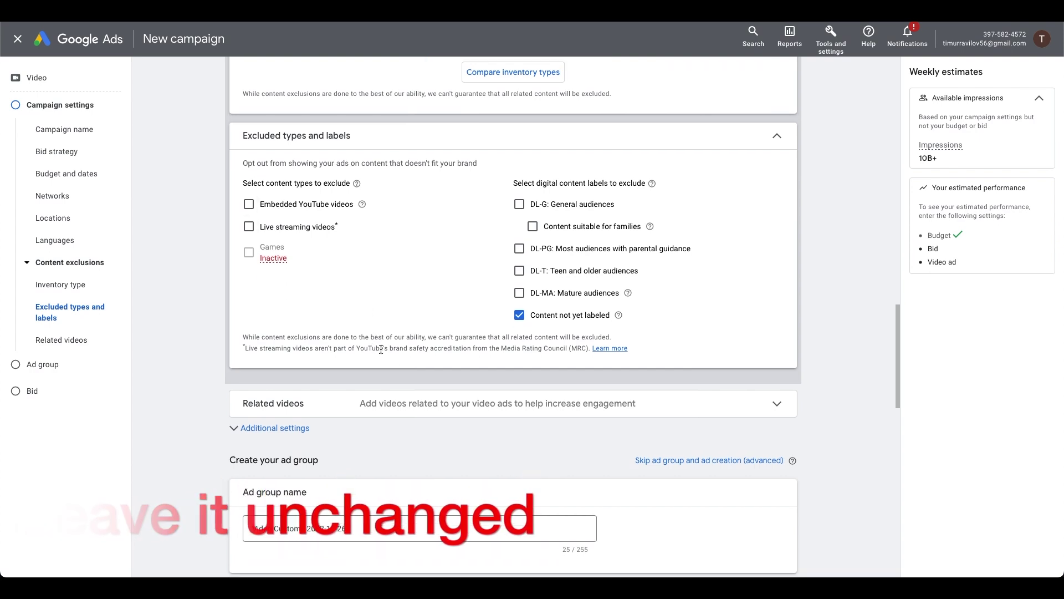
# Step: Open Related videos and cancel the dialog without adding any videos
pyautogui.click(479, 410)
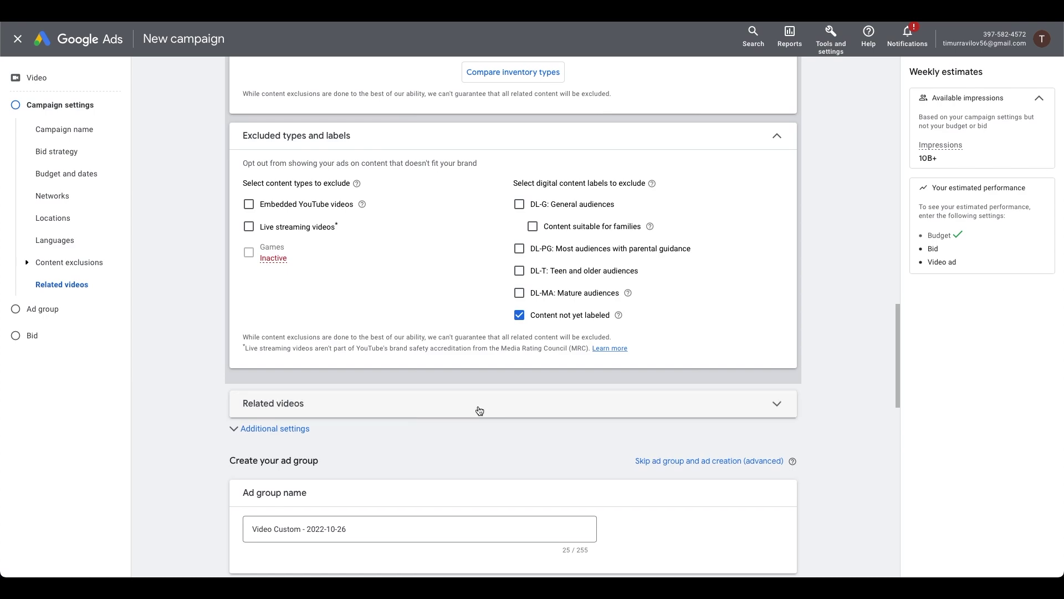
pyautogui.scroll(-1, 395, 387)
pyautogui.click(287, 388)
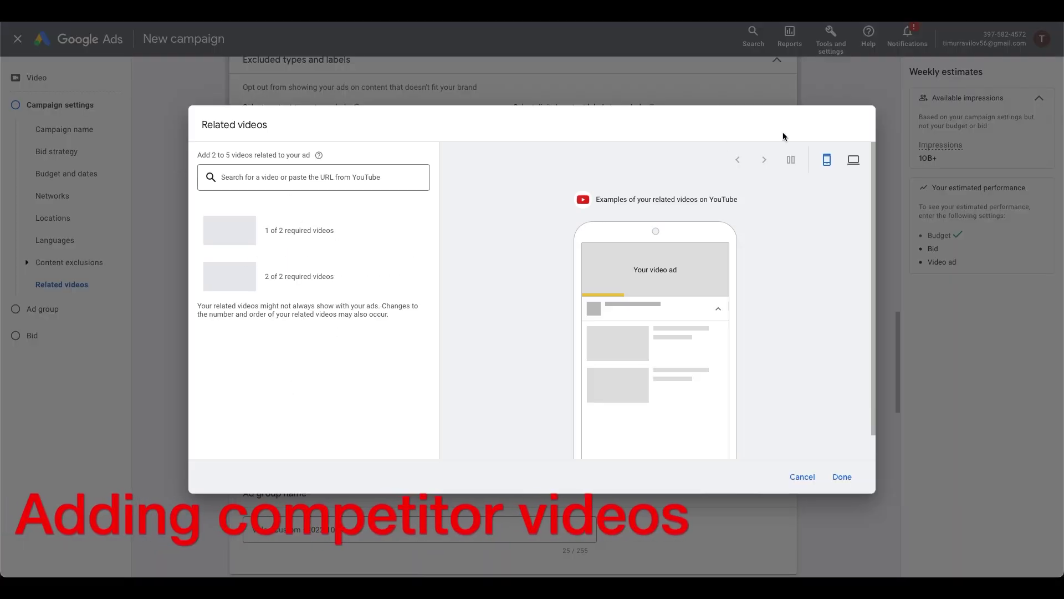
pyautogui.click(802, 477)
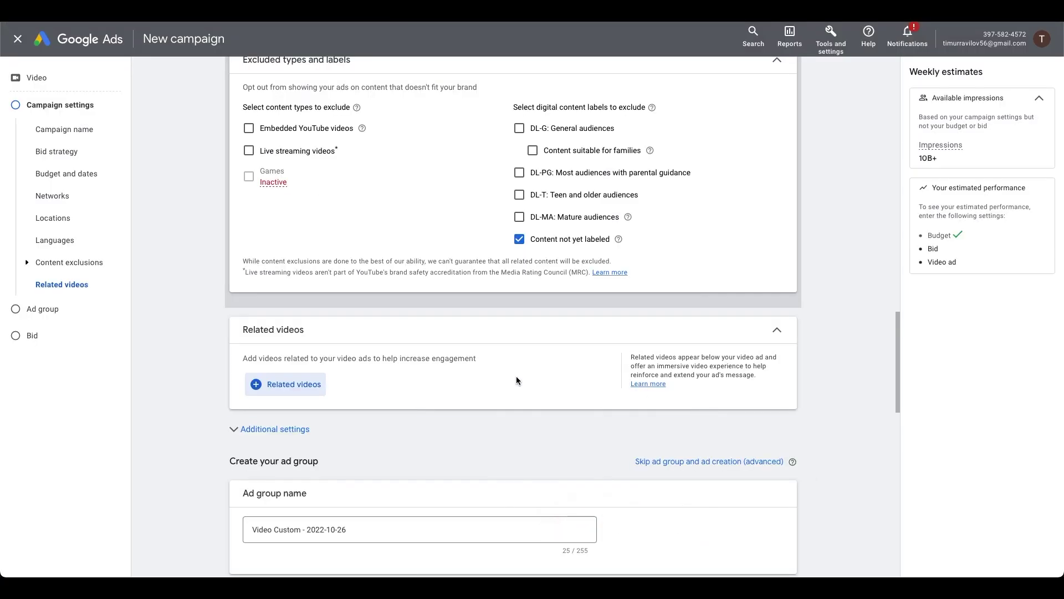
# Step: Check demographics and audience segments, leaving the ad group open to any audience
pyautogui.scroll(-6, 310, 348)
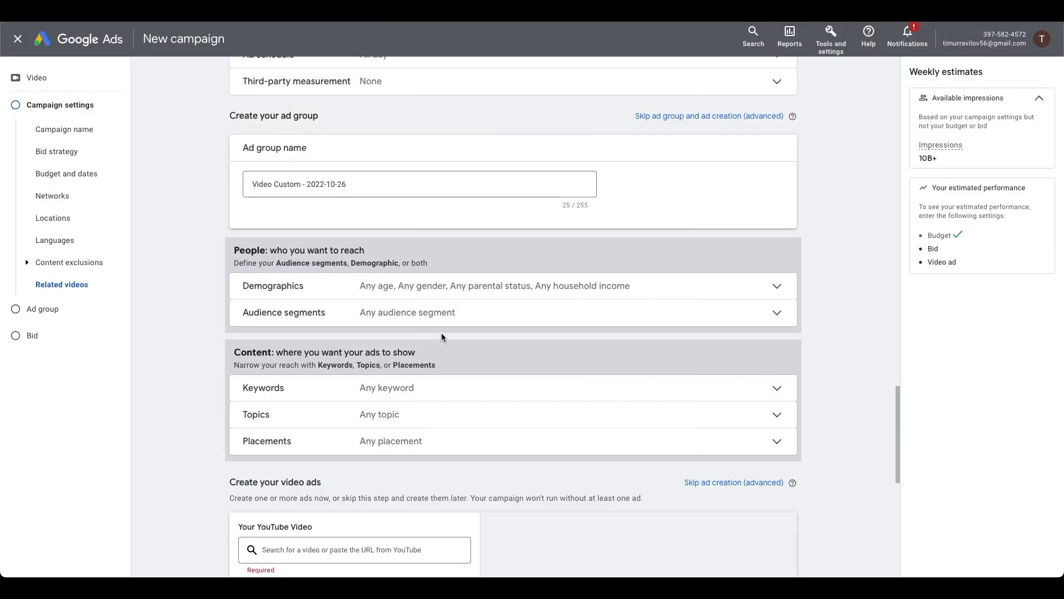
pyautogui.click(436, 285)
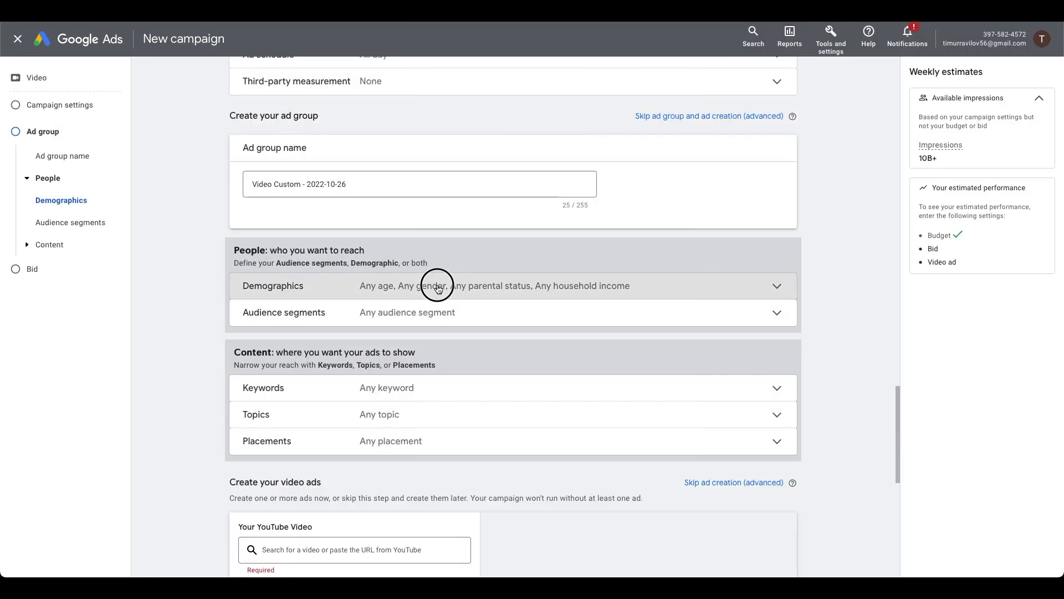
pyautogui.click(439, 292)
pyautogui.click(438, 313)
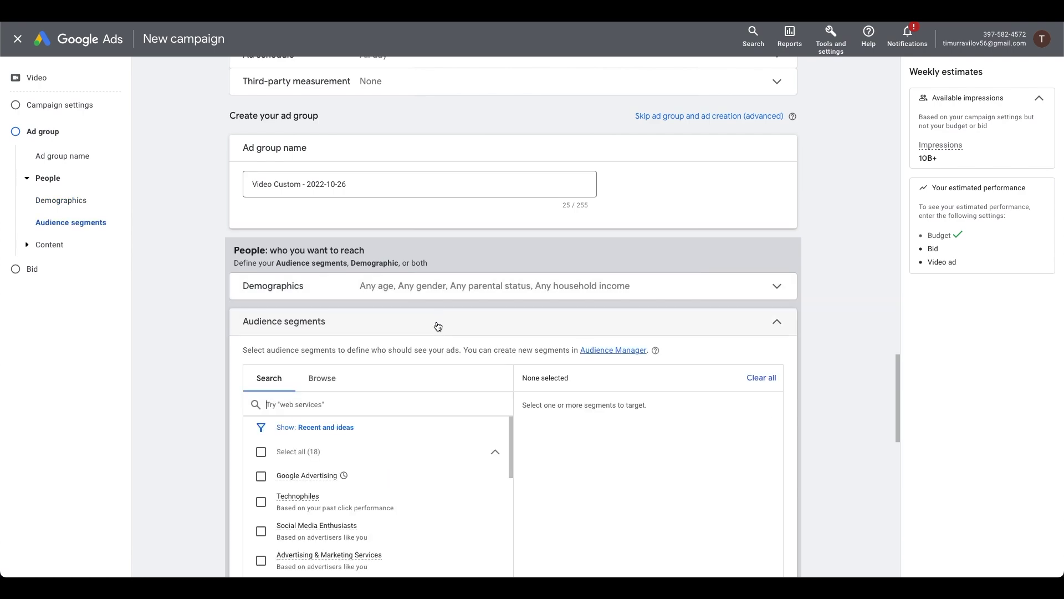
pyautogui.click(437, 326)
pyautogui.scroll(-3, 435, 324)
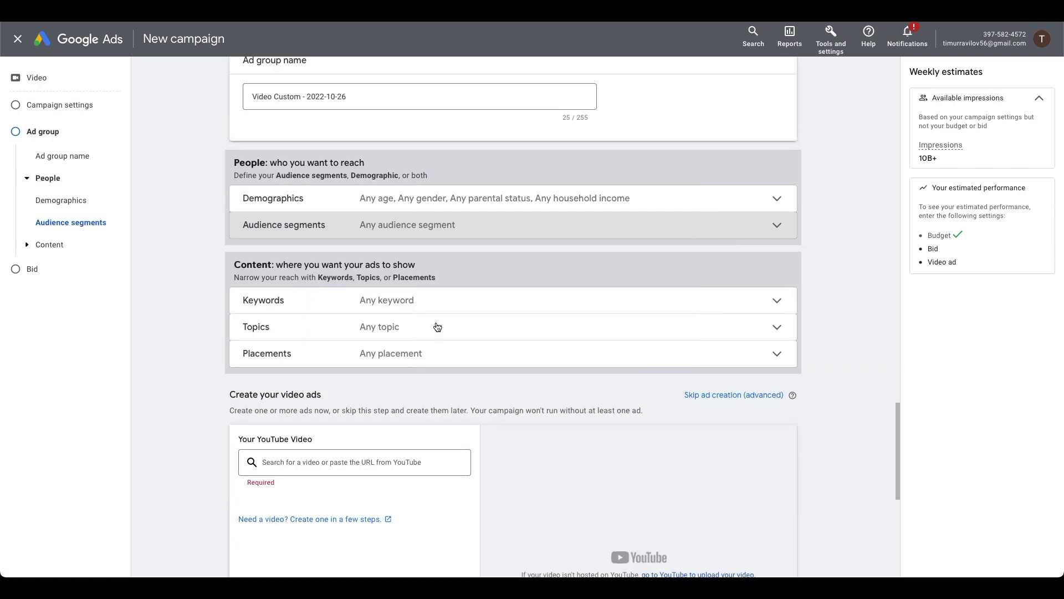
# Step: Leave keywords, topics and placements untargeted
pyautogui.click(432, 225)
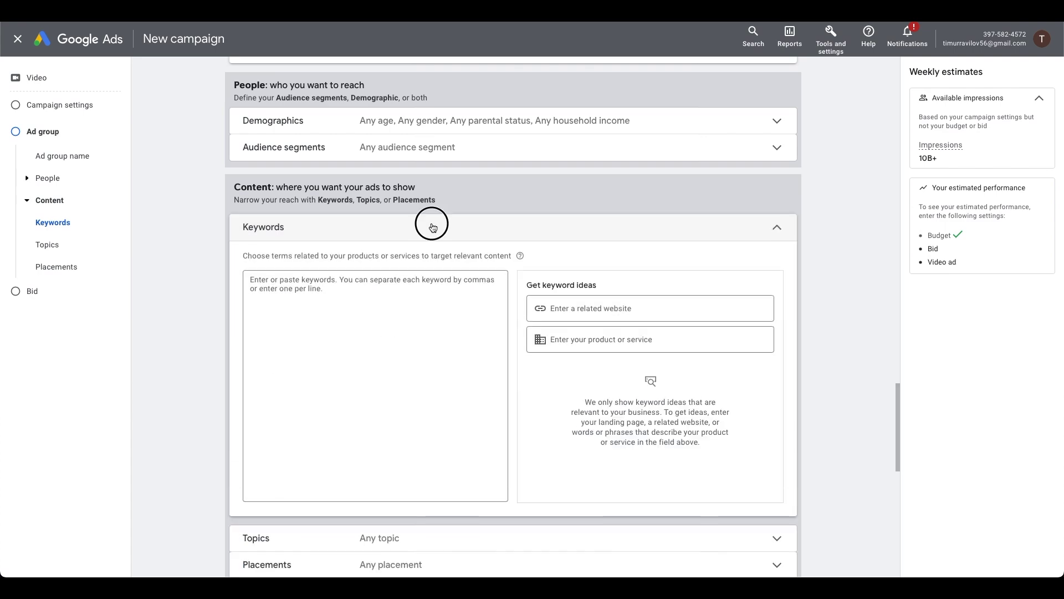
pyautogui.click(431, 223)
pyautogui.click(435, 251)
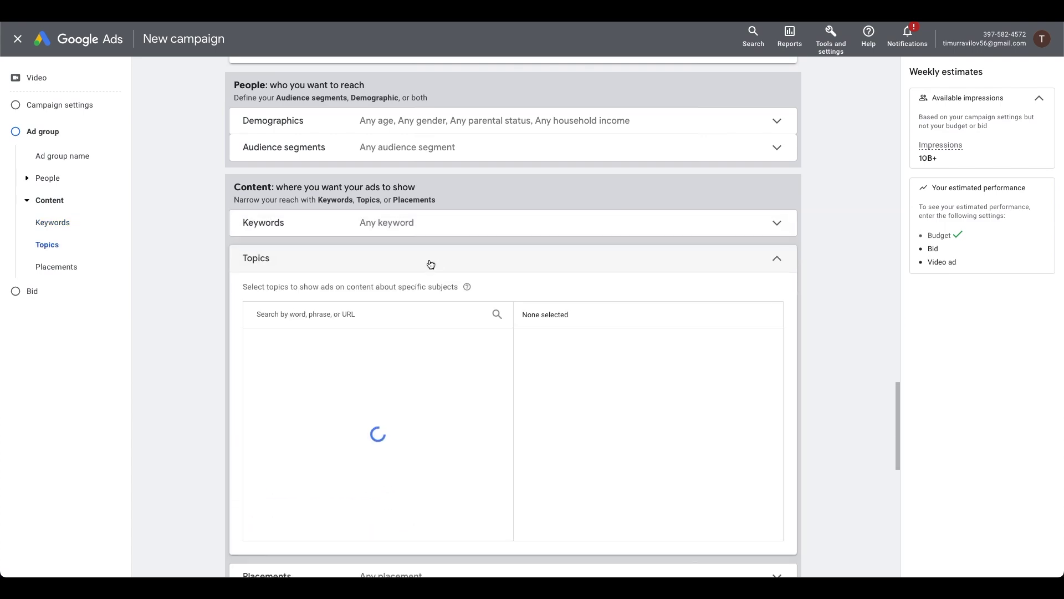
pyautogui.click(430, 261)
pyautogui.click(436, 280)
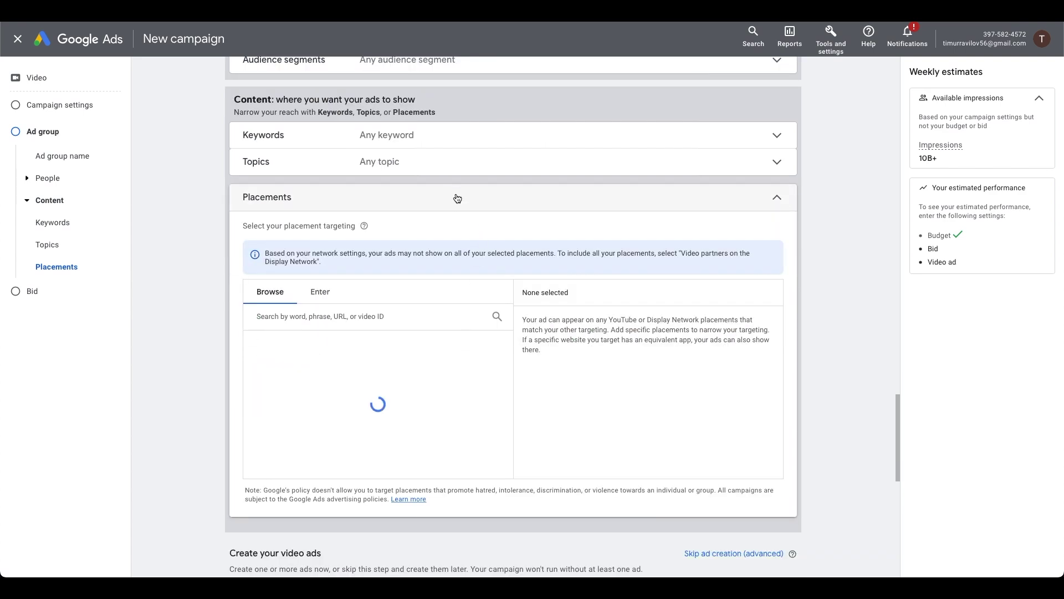
pyautogui.click(777, 201)
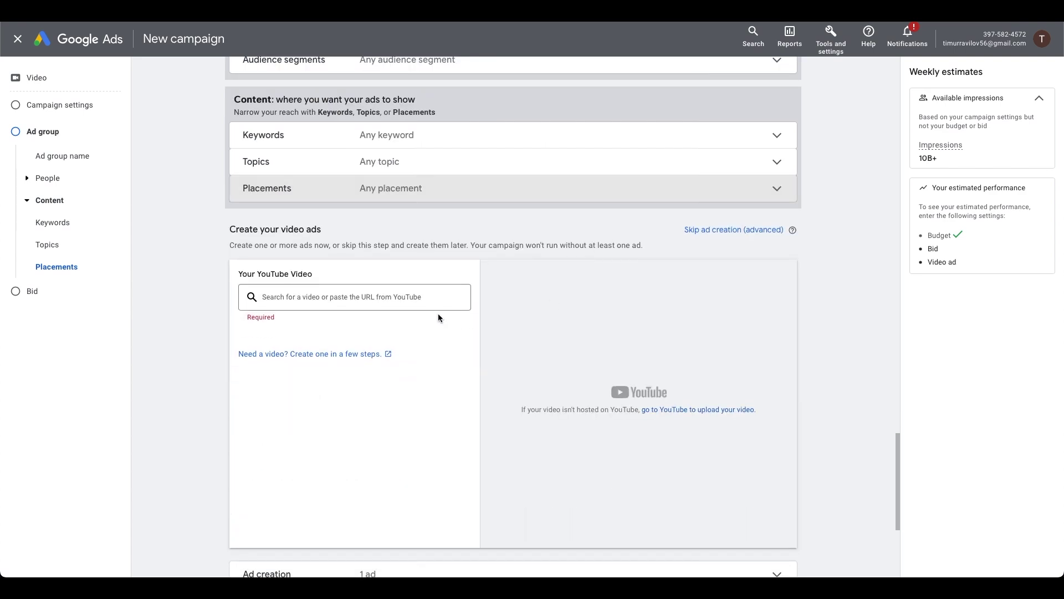
# Step: Search 'google ads', choose the Google Ads Tutorial 2022 video, and pick the Skippable in-stream ad format
pyautogui.click(392, 298)
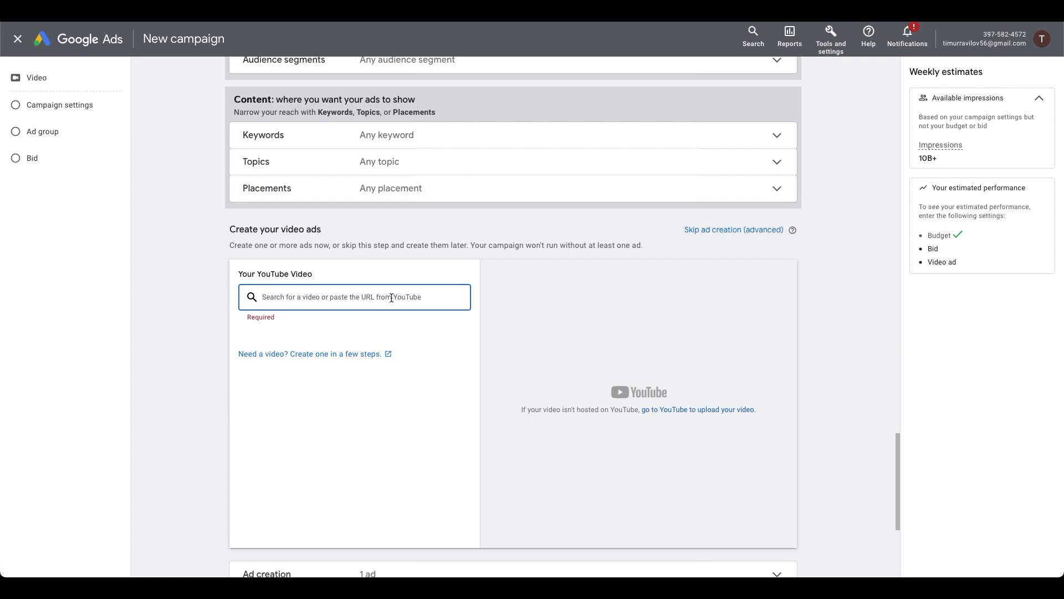
pyautogui.write('g')
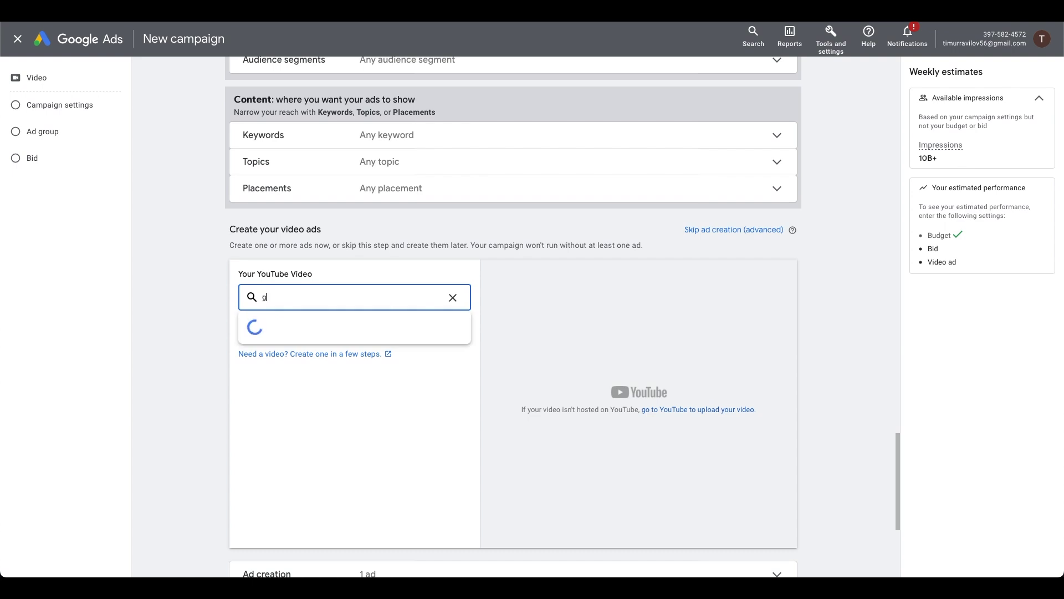
pyautogui.write('oogle ads')
pyautogui.click(378, 338)
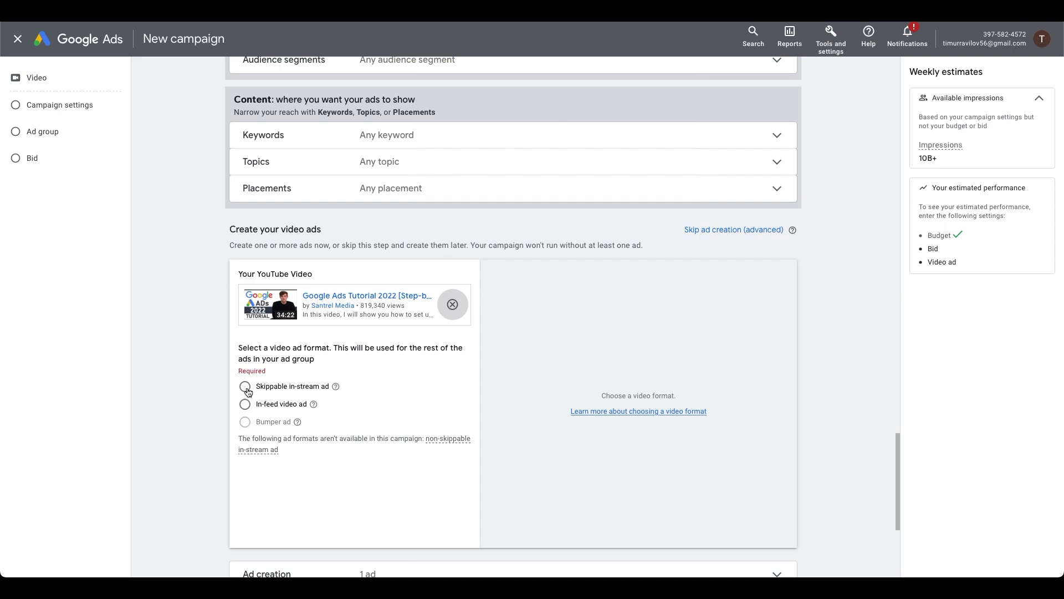
pyautogui.click(247, 391)
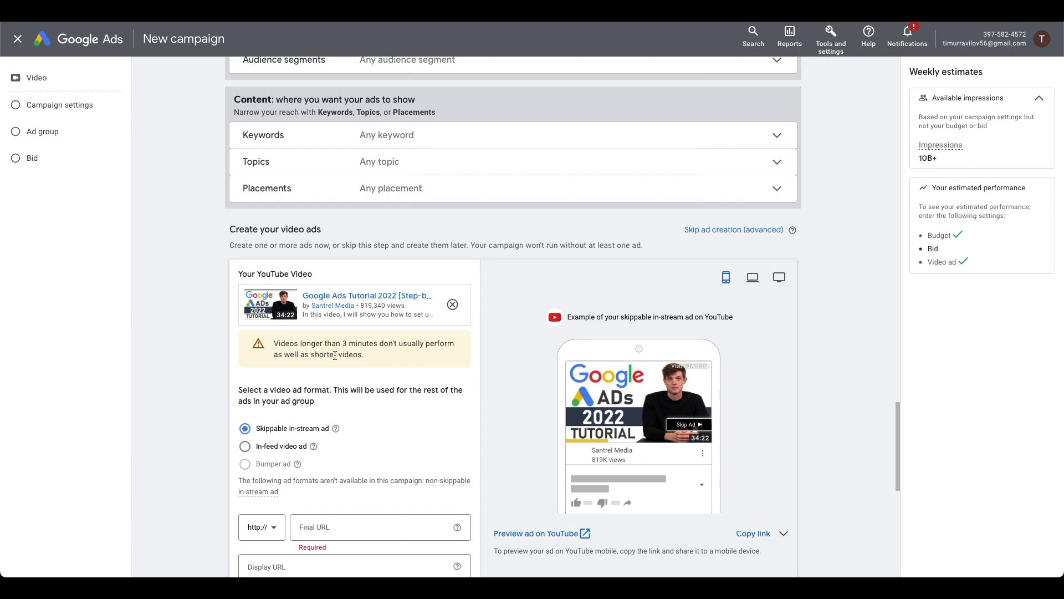
pyautogui.scroll(-3, 399, 434)
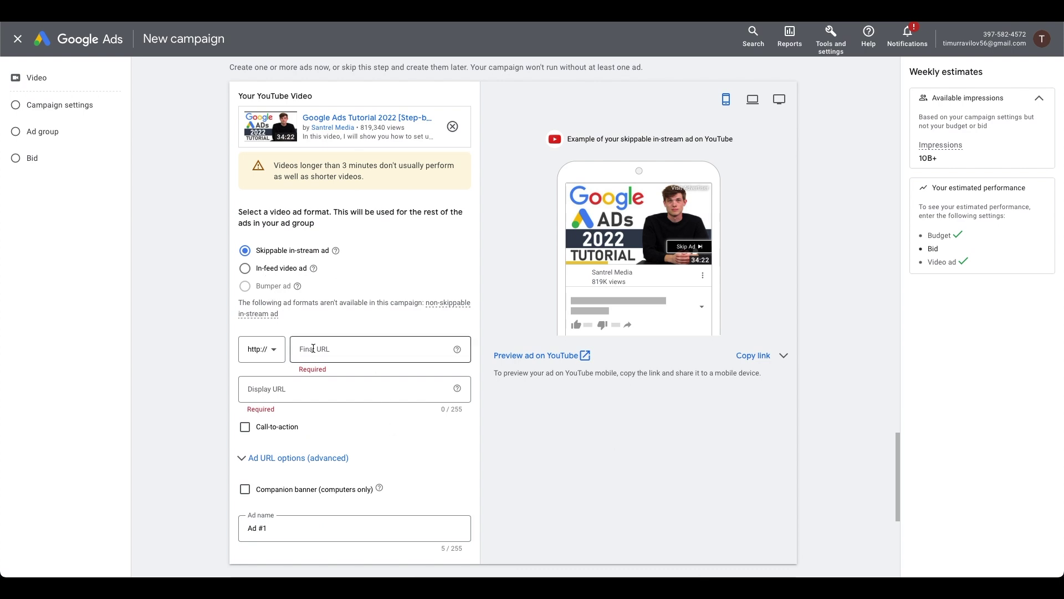
# Step: Paste the video's YouTube link into both the Final URL and Display URL fields
pyautogui.rightClick(402, 120)
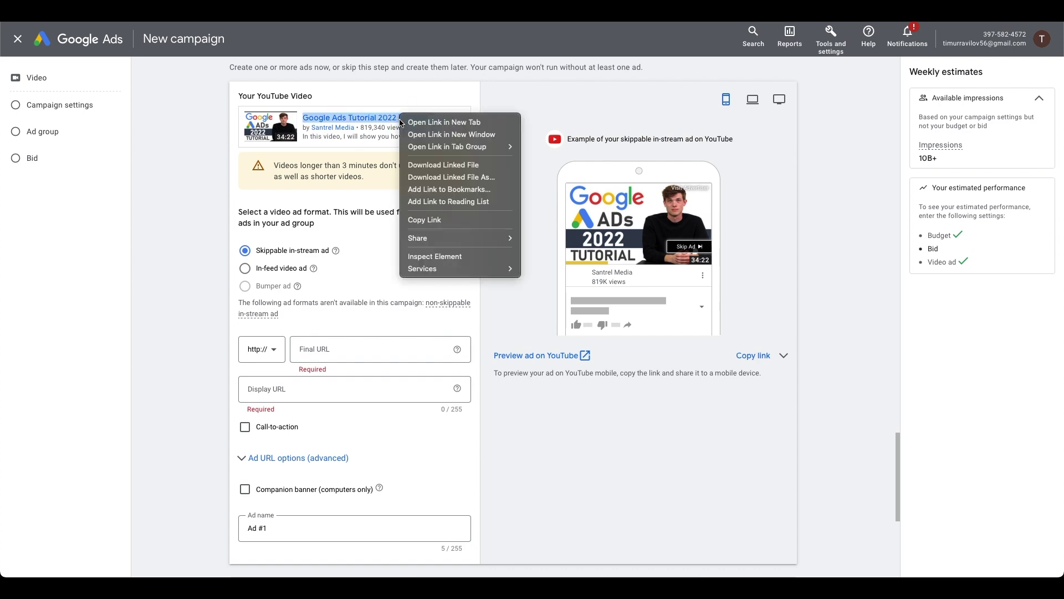
pyautogui.click(425, 220)
pyautogui.click(333, 348)
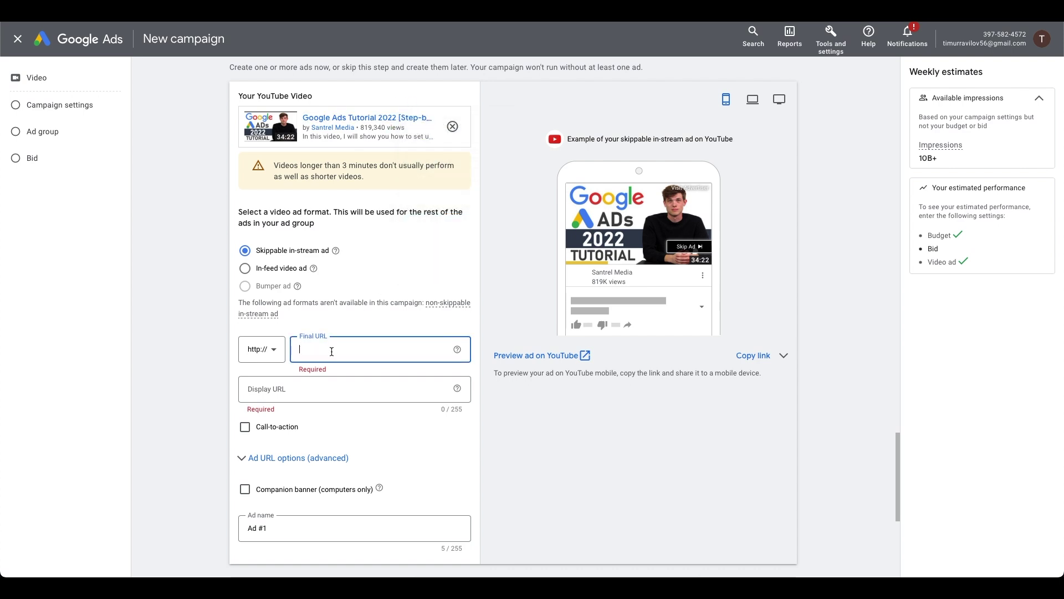
pyautogui.hotkey('ctrl', 'v')
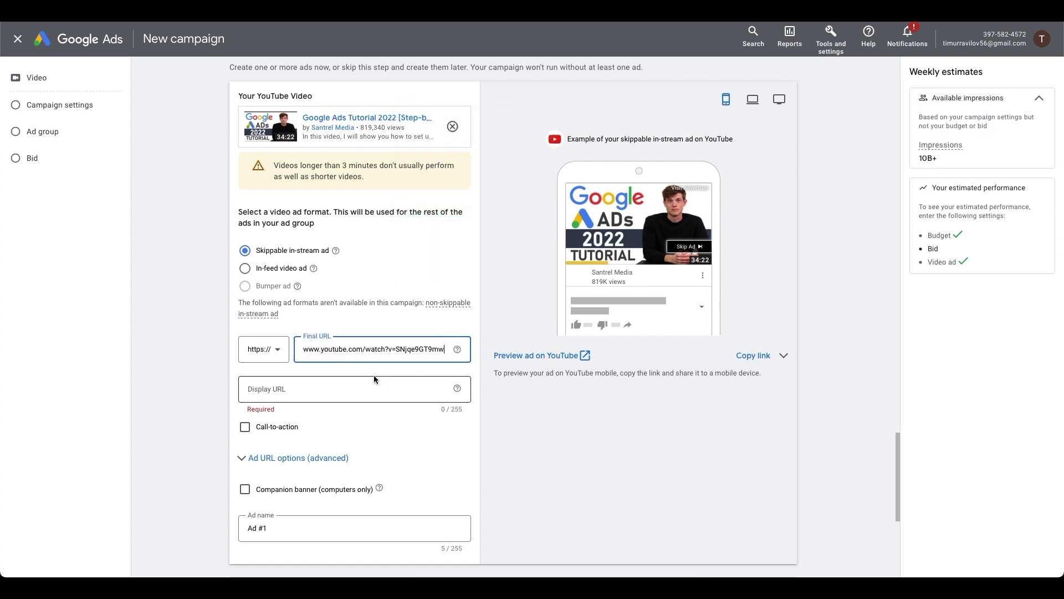
pyautogui.click(335, 381)
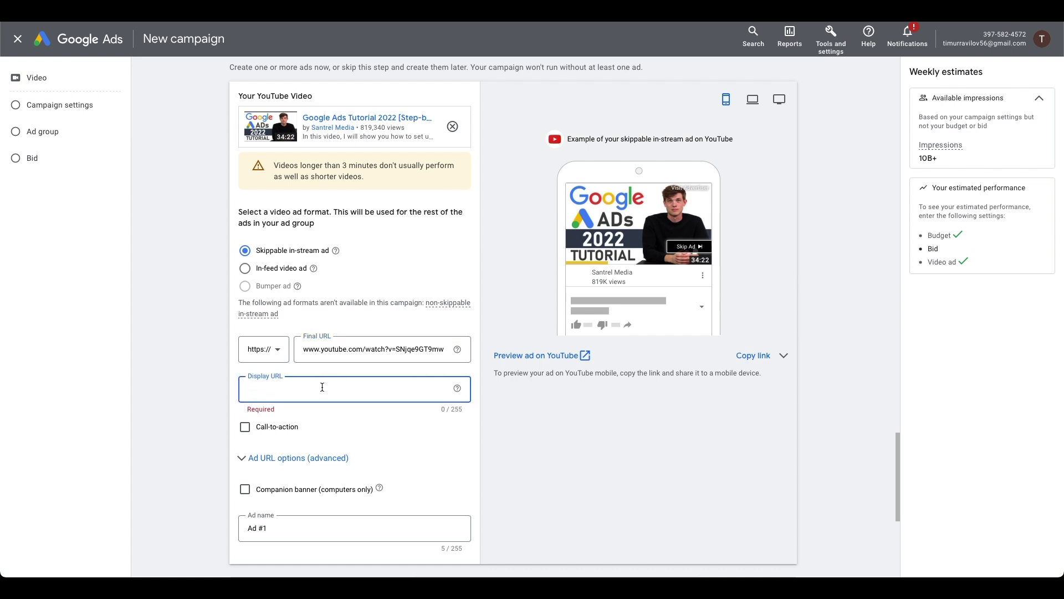
pyautogui.hotkey('ctrl', 'v')
pyautogui.click(357, 420)
pyautogui.scroll(-1, 416, 441)
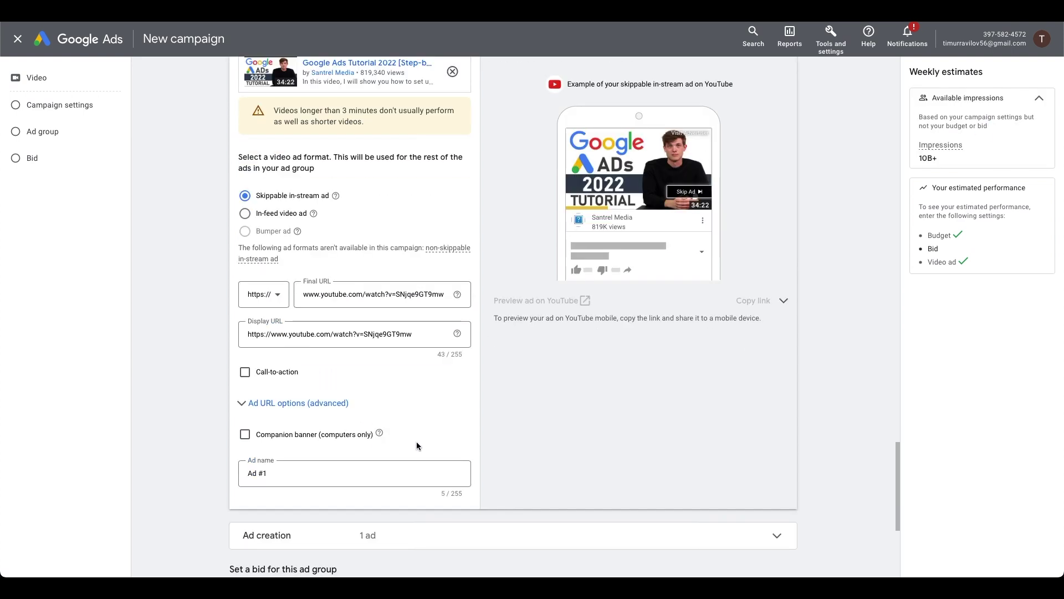
pyautogui.scroll(-1, 310, 381)
pyautogui.click(245, 383)
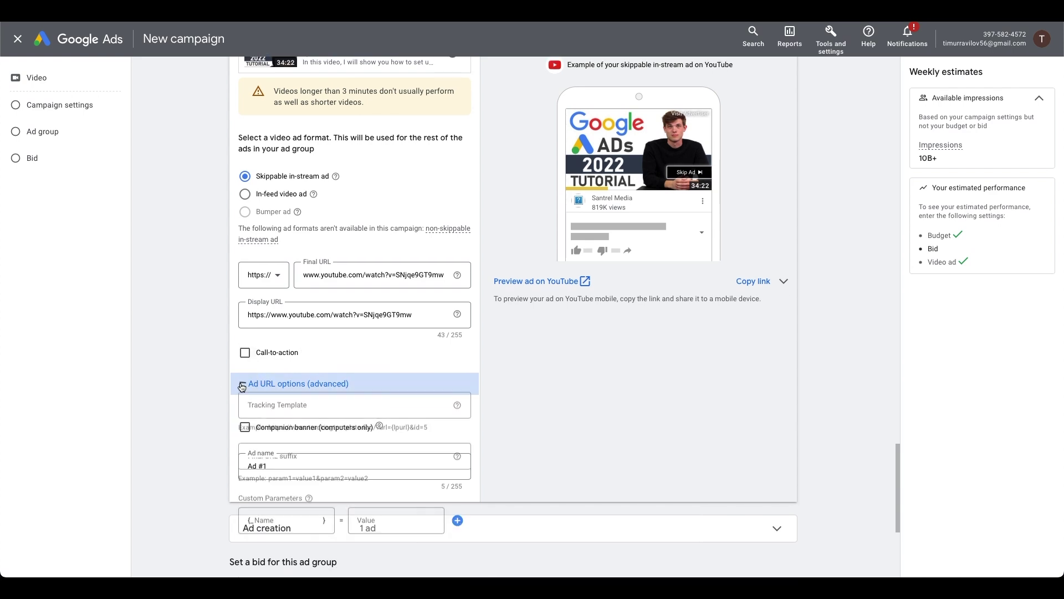
pyautogui.scroll(-2, 364, 368)
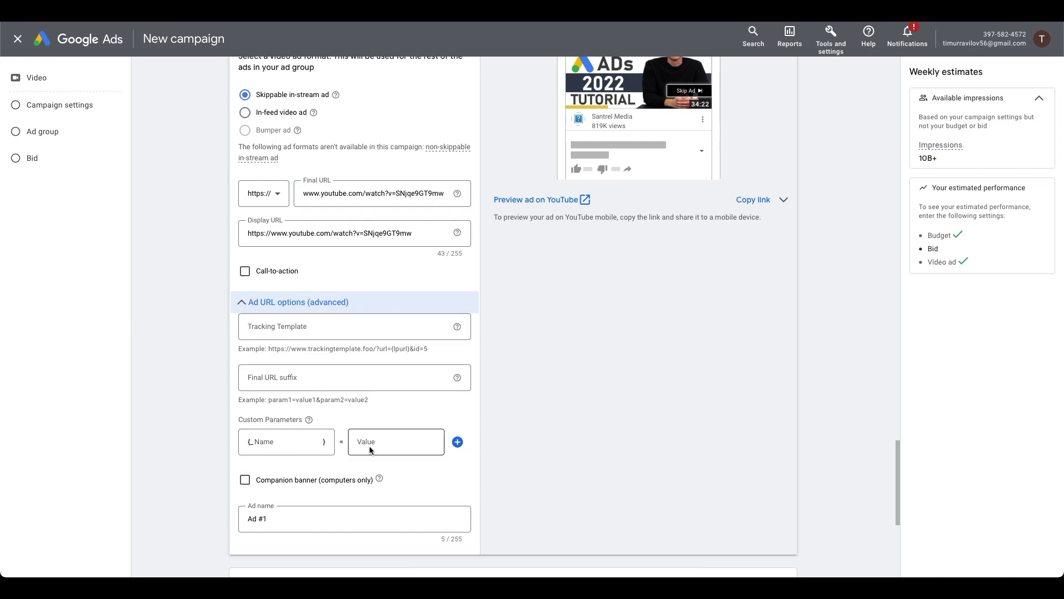
pyautogui.click(242, 301)
# Step: Enable a call-to-action and set it to 'Play now'
pyautogui.click(245, 271)
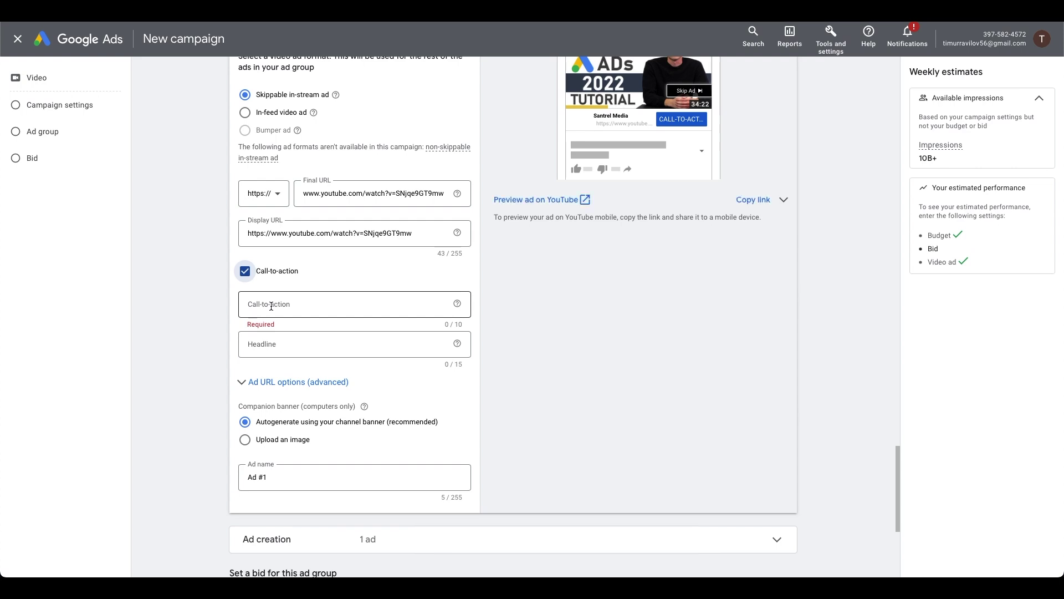
pyautogui.click(271, 306)
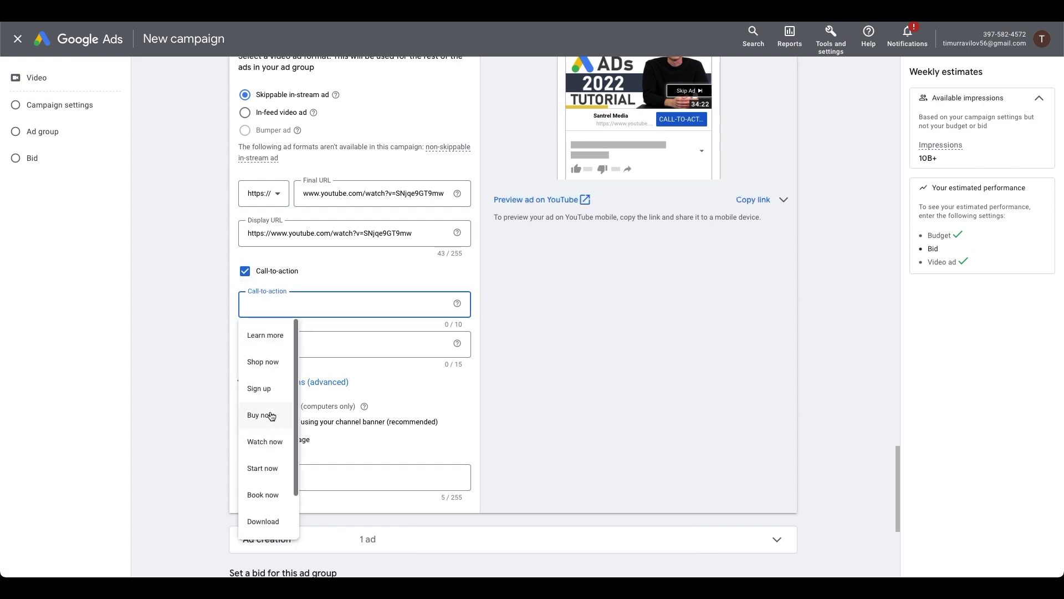
pyautogui.scroll(-1, 273, 459)
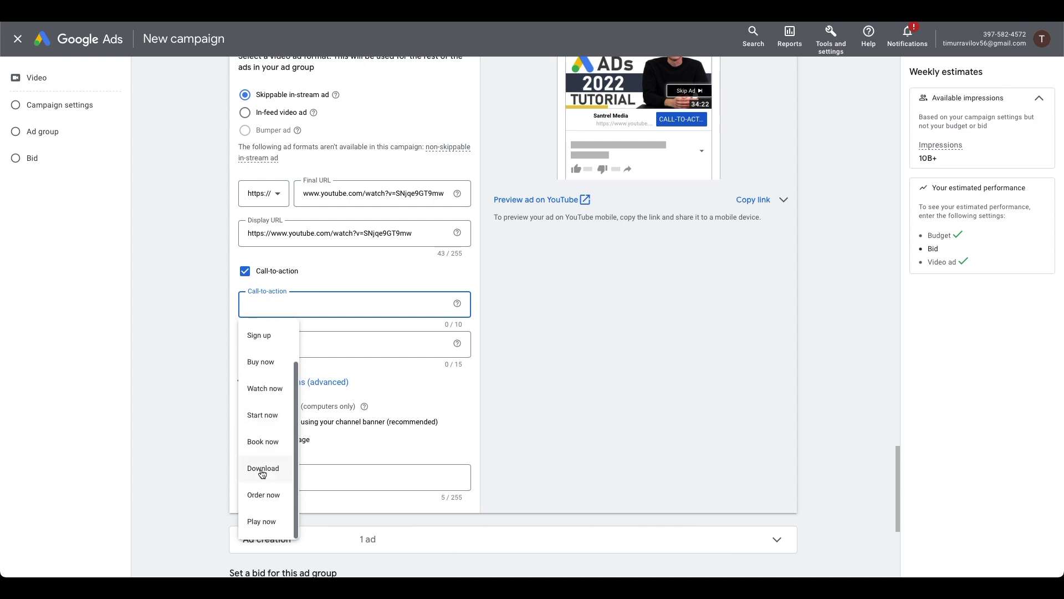
pyautogui.click(268, 523)
pyautogui.click(326, 343)
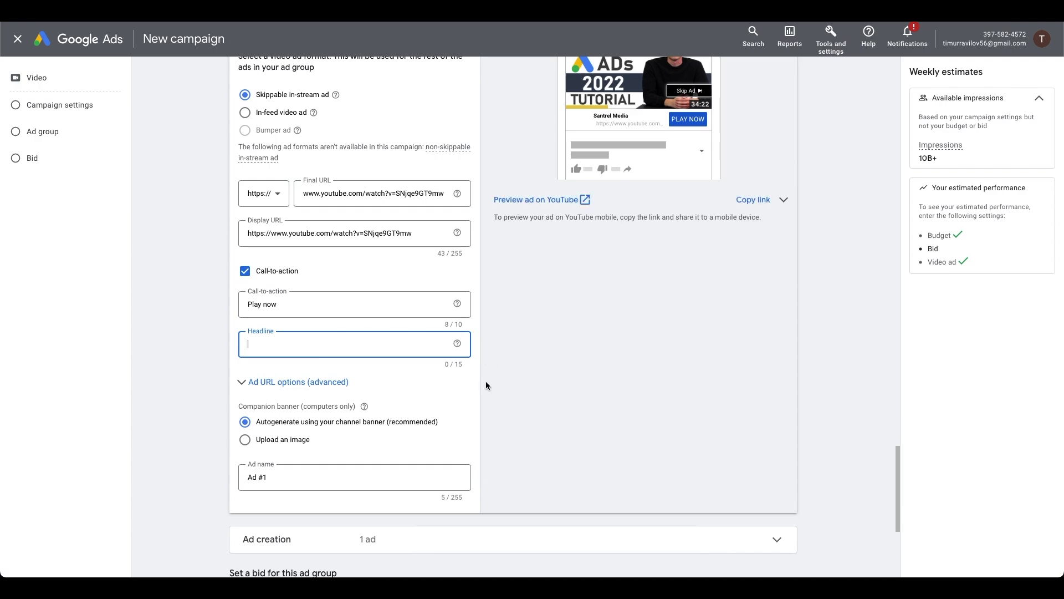
pyautogui.scroll(-3, 484, 383)
pyautogui.scroll(-1, 370, 316)
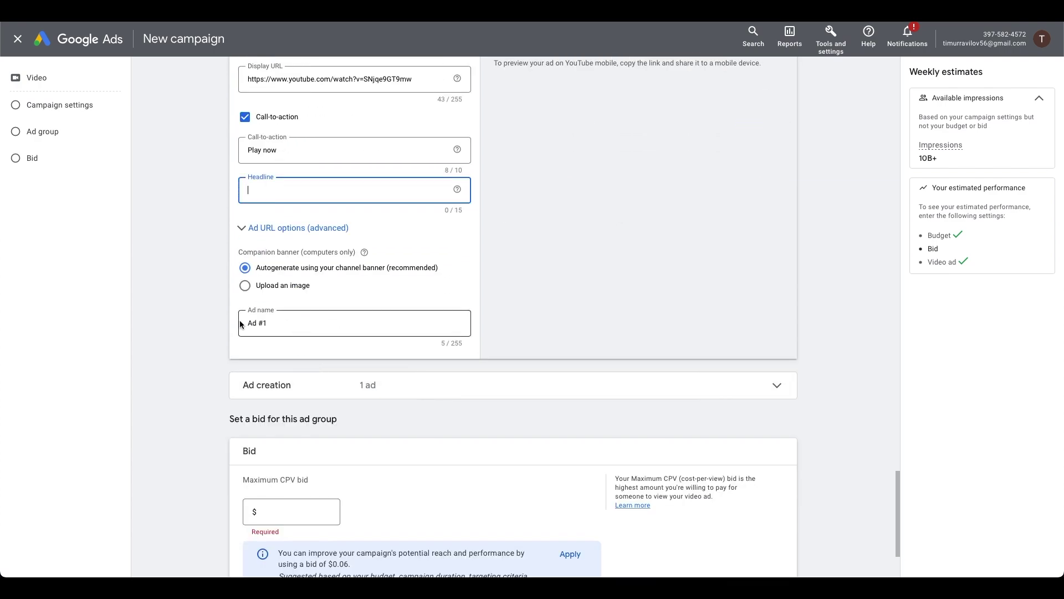
pyautogui.scroll(-3, 373, 333)
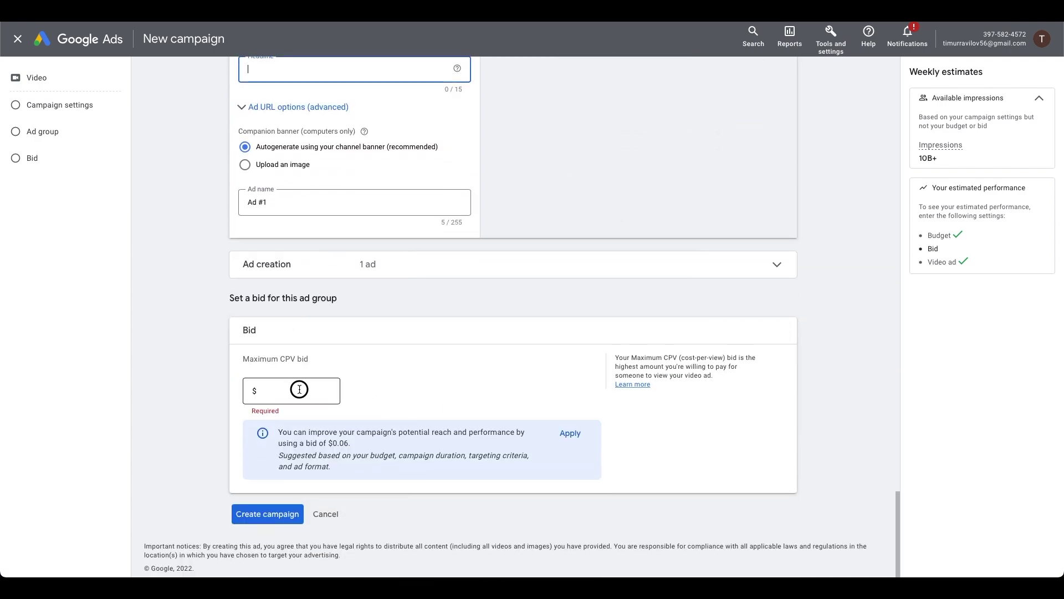
pyautogui.click(299, 391)
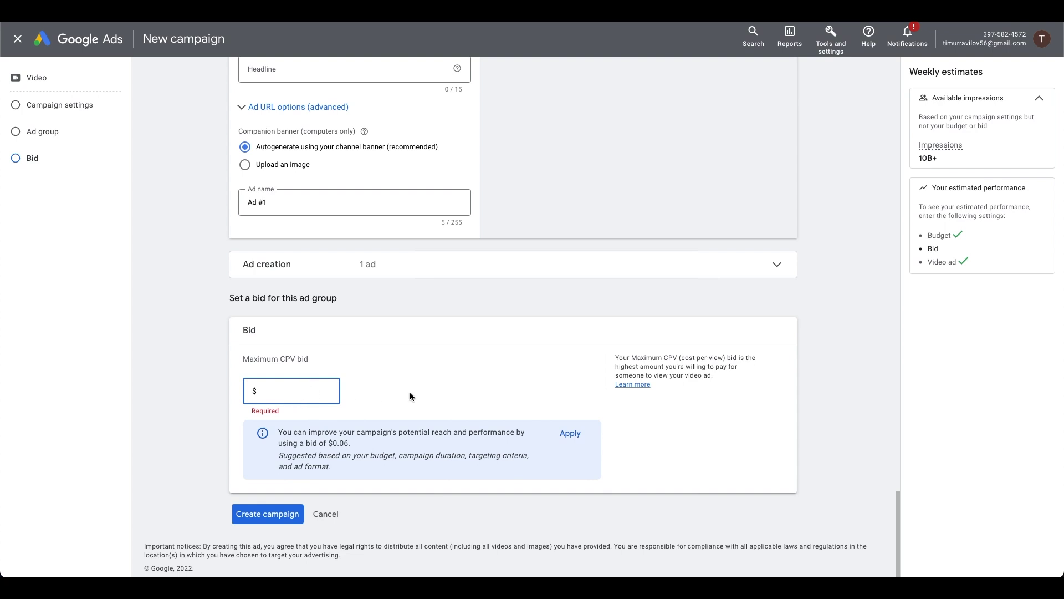